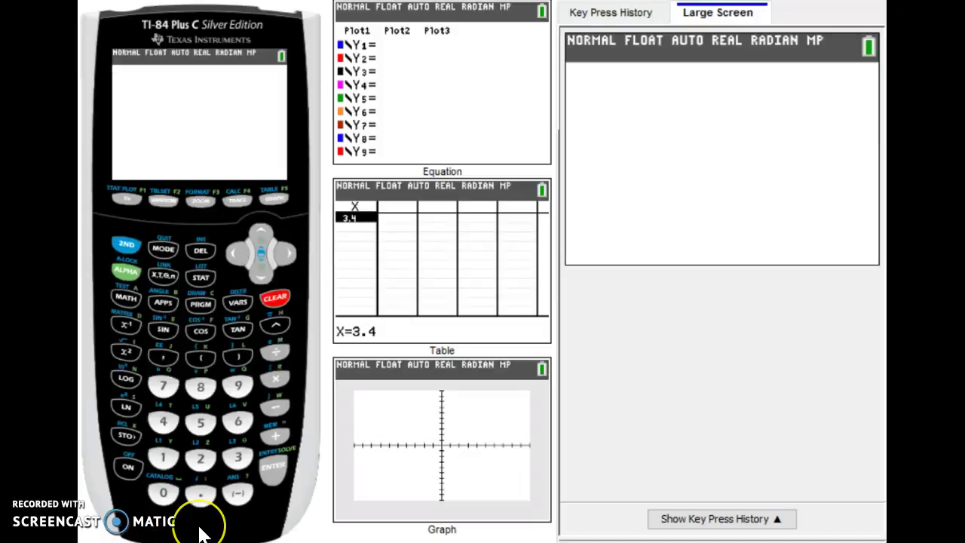
Evaluate √(-4) in real mode and dismiss the NONREAL ANSWERS error with 1:Quit
{"action": "left_click", "coordinate": [128, 251]}
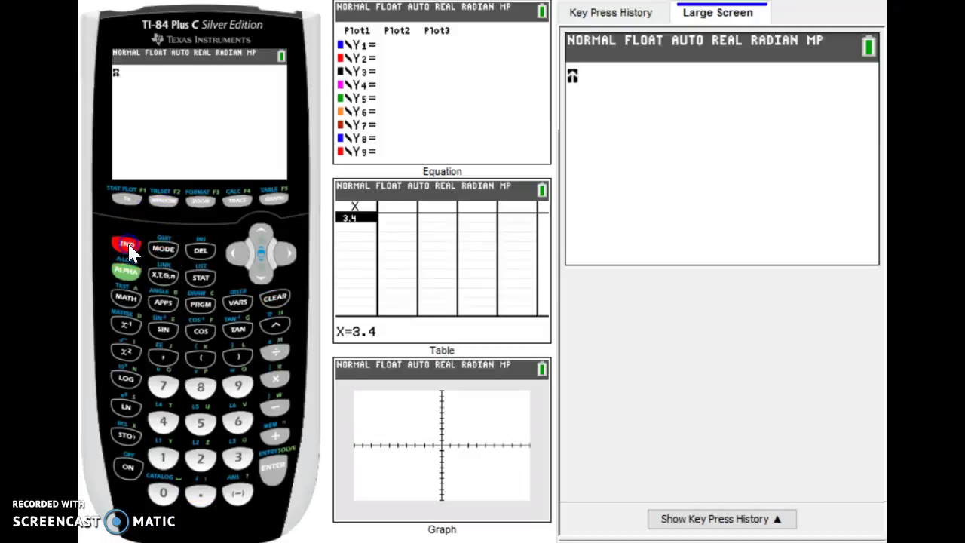
{"action": "left_click", "coordinate": [126, 349]}
{"action": "left_click", "coordinate": [239, 490]}
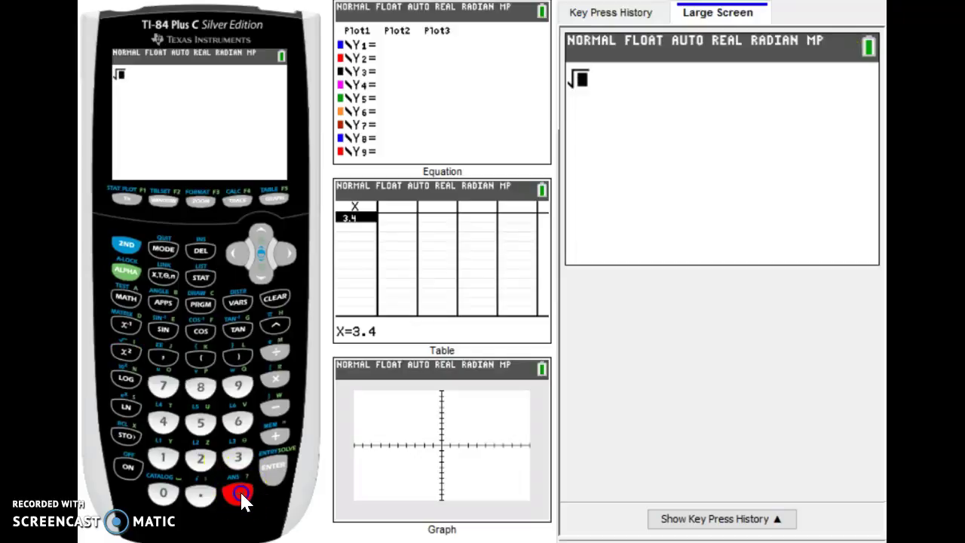
{"action": "left_click", "coordinate": [163, 422]}
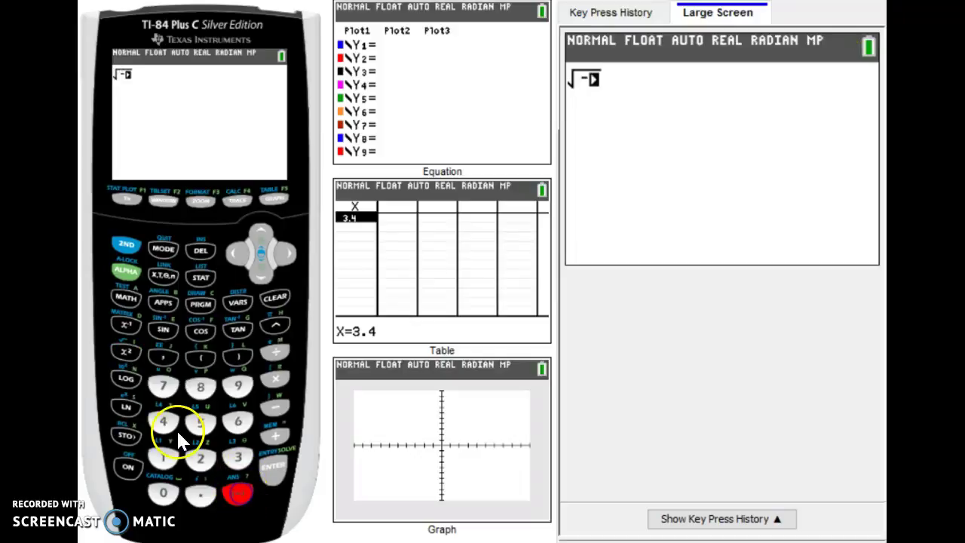
{"action": "left_click", "coordinate": [286, 252]}
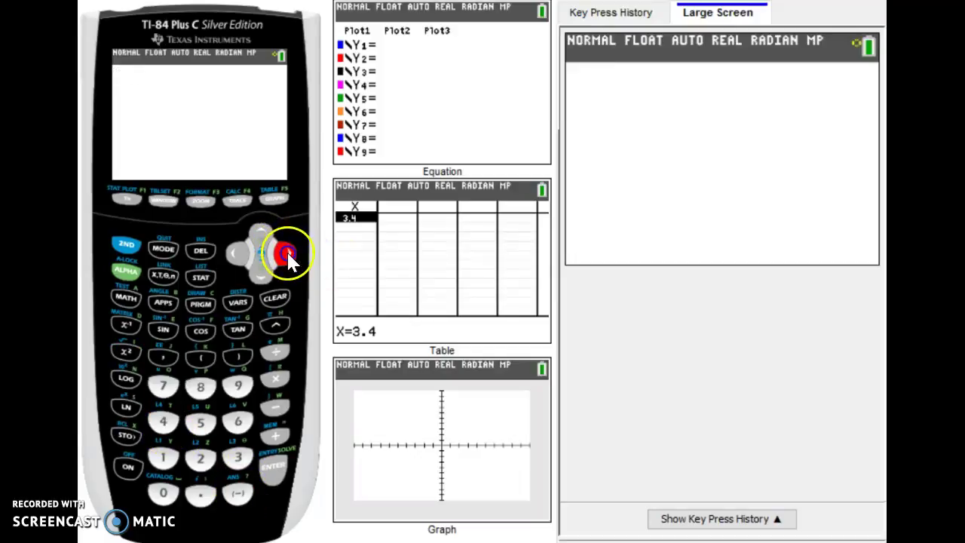
{"action": "left_click", "coordinate": [283, 471]}
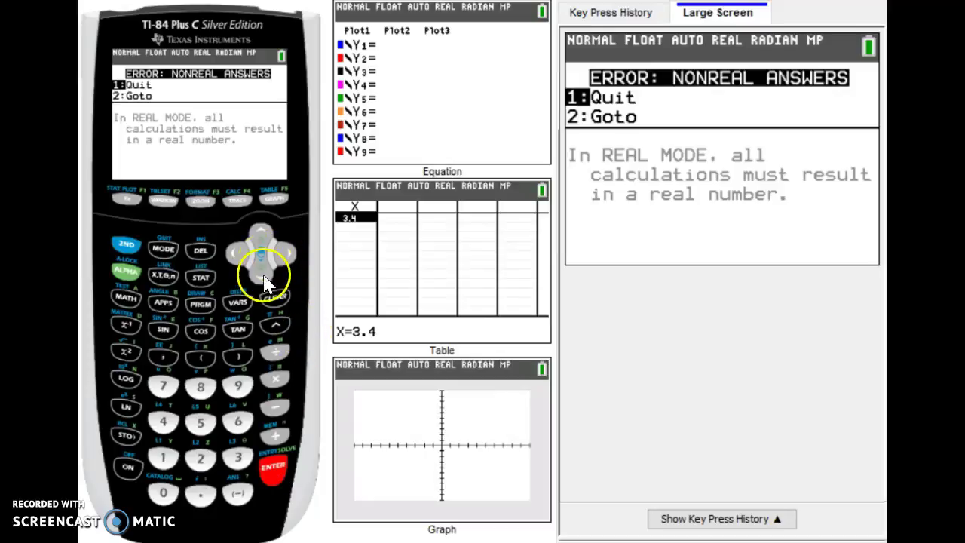
{"action": "left_click", "coordinate": [269, 482]}
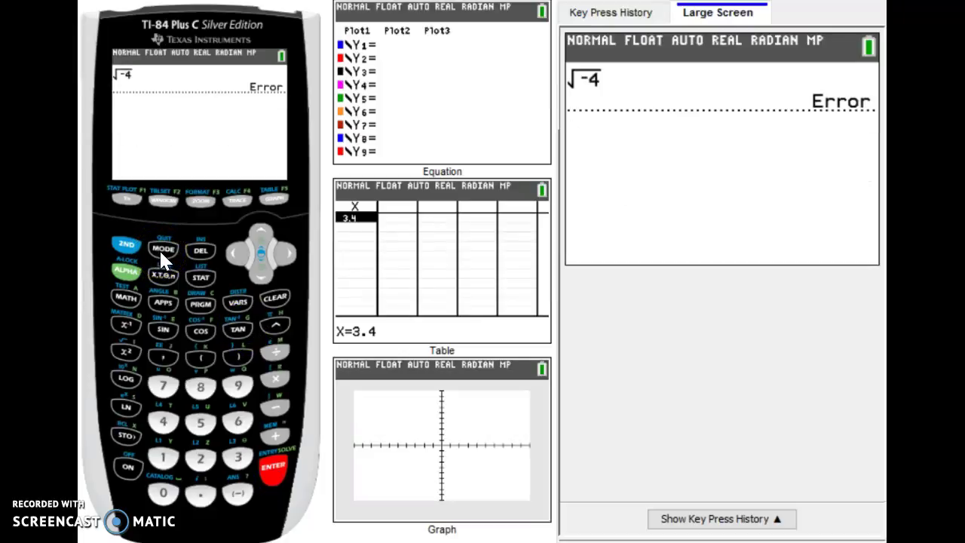
In the MODE screen, change the number type from REAL to a+bi
{"action": "left_click", "coordinate": [162, 248]}
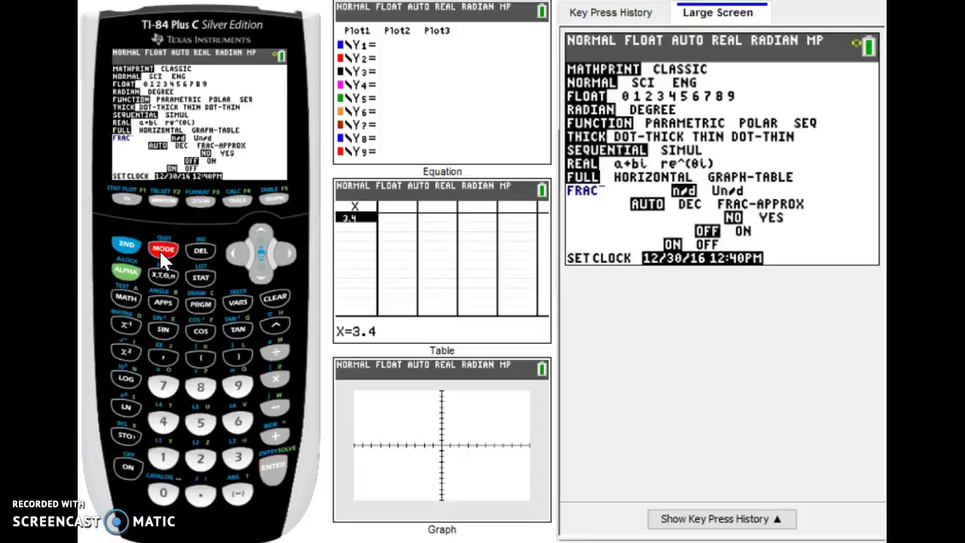
{"action": "left_click", "coordinate": [262, 278]}
{"action": "left_click", "coordinate": [262, 277]}
{"action": "left_click", "coordinate": [262, 277]}
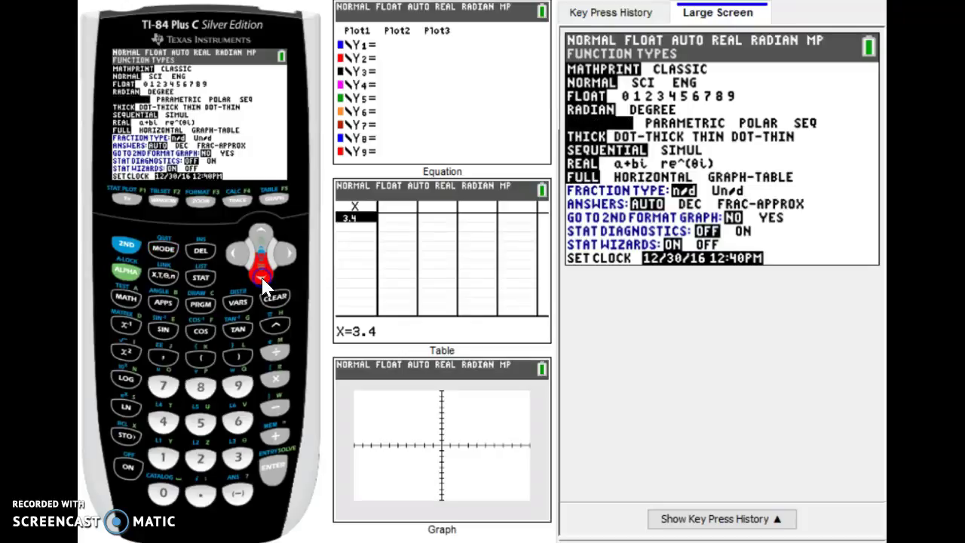
{"action": "left_click", "coordinate": [262, 278]}
{"action": "left_click", "coordinate": [262, 277]}
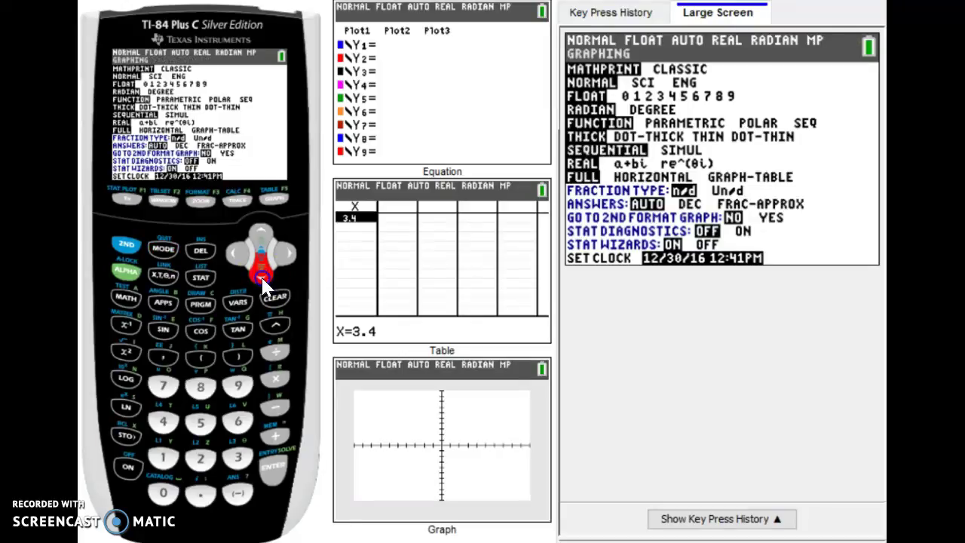
{"action": "left_click", "coordinate": [262, 278]}
{"action": "left_click", "coordinate": [288, 254]}
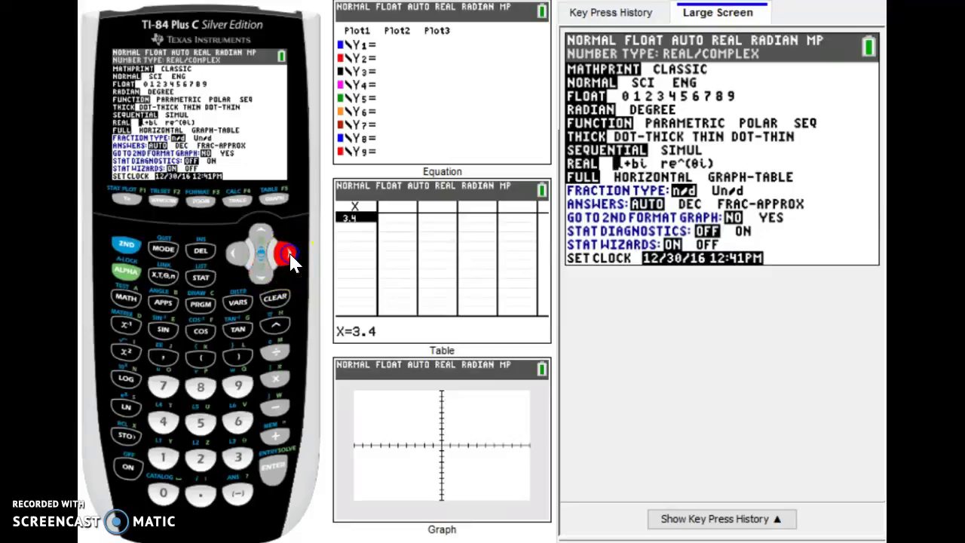
{"action": "left_click", "coordinate": [262, 466]}
{"action": "left_click", "coordinate": [273, 470]}
{"action": "left_click", "coordinate": [234, 253]}
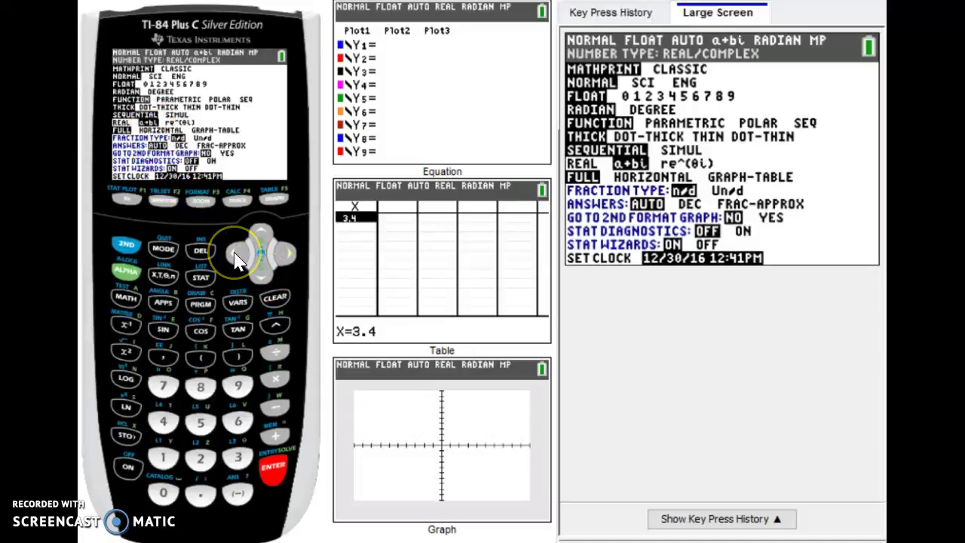
Quit the mode settings back to the home screen
{"action": "left_click", "coordinate": [126, 248]}
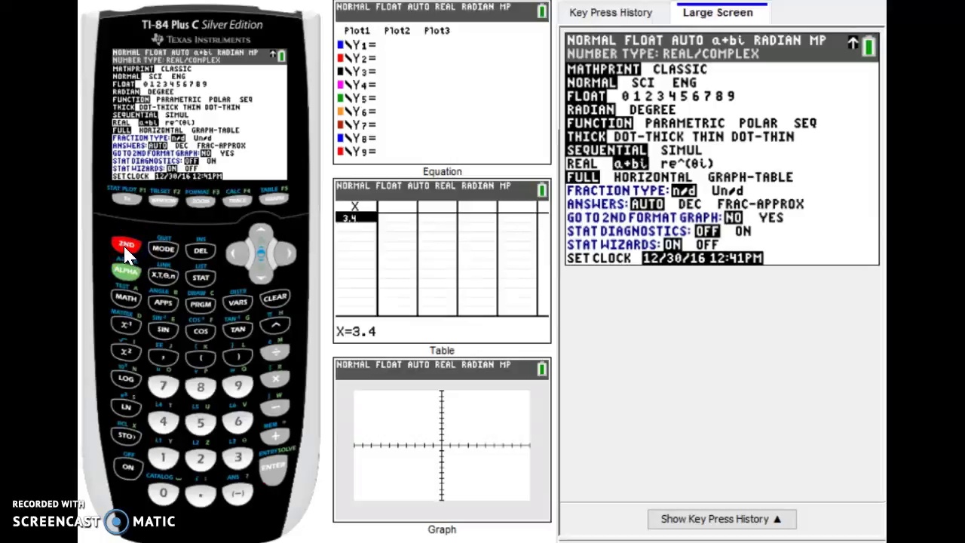
{"action": "left_click", "coordinate": [159, 251]}
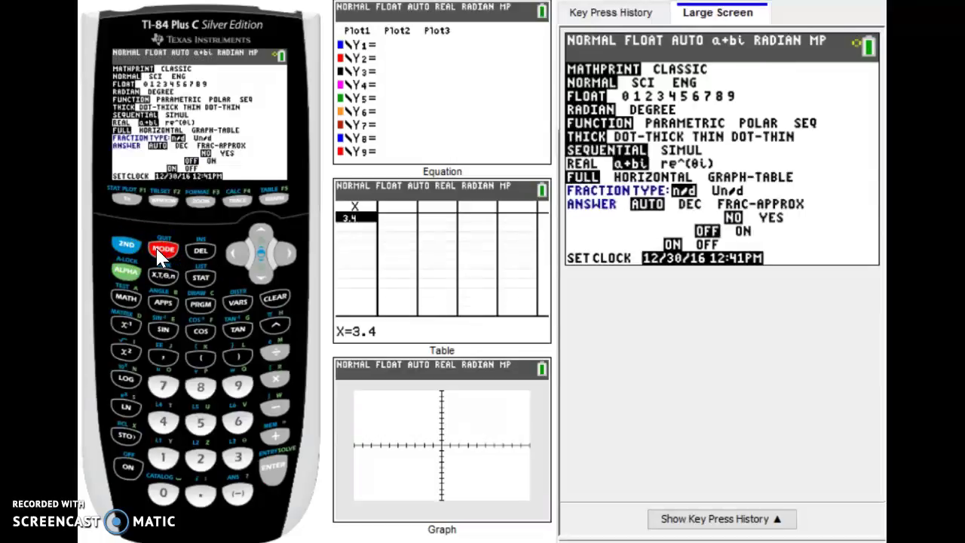
{"action": "left_click", "coordinate": [128, 252]}
{"action": "left_click", "coordinate": [164, 250]}
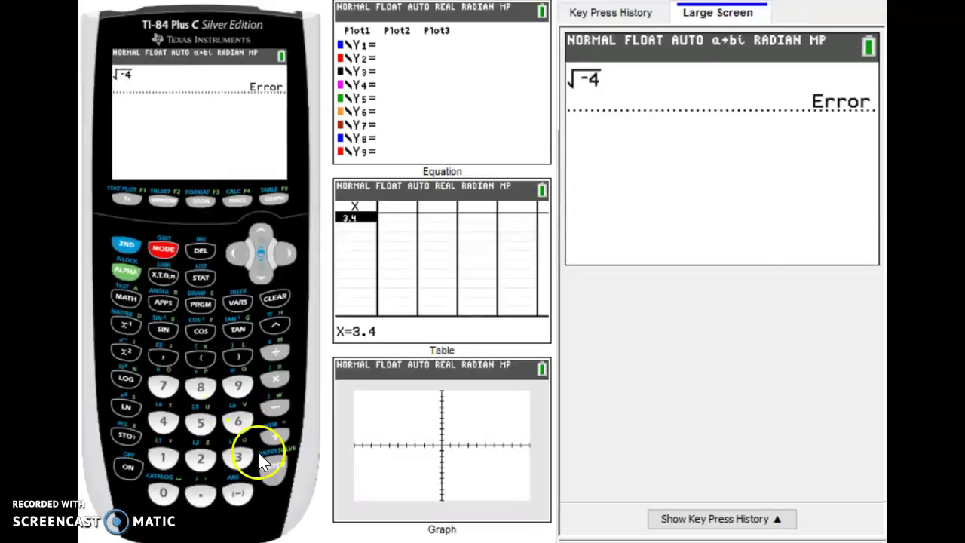
Re-run √(-4) in a+bi mode so it returns 2i
{"action": "left_click", "coordinate": [274, 477]}
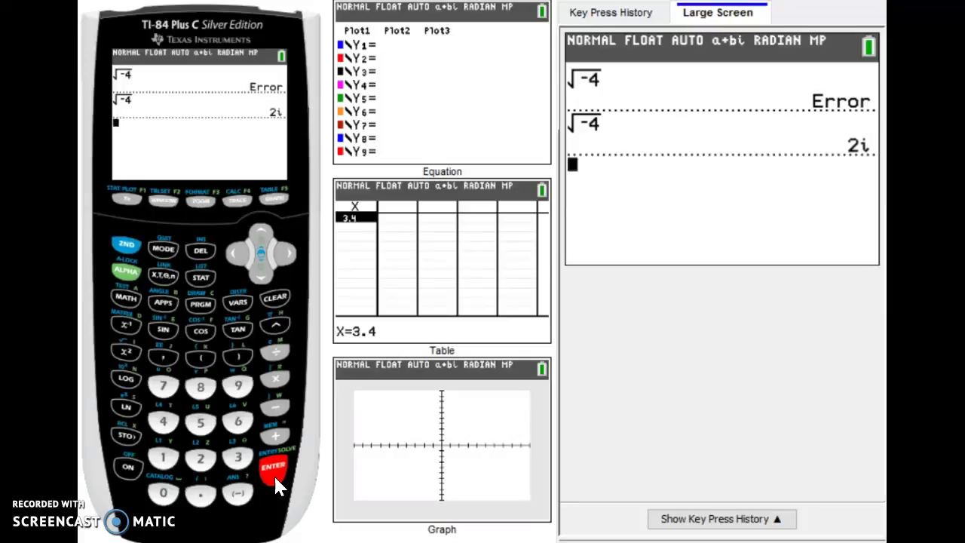
{"action": "left_click", "coordinate": [201, 460]}
{"action": "left_click", "coordinate": [202, 496]}
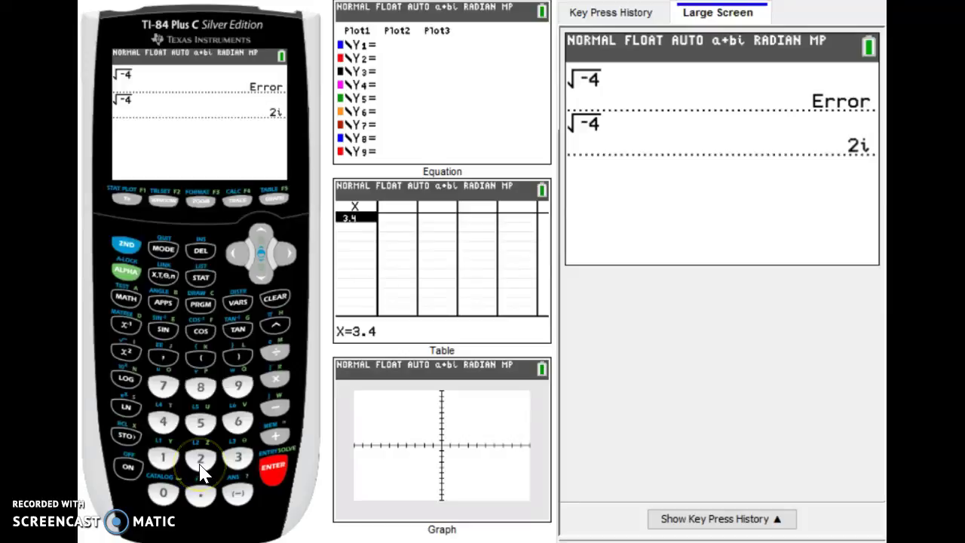
Evaluate (-2)²+-2 on the home screen, giving 2
{"action": "left_click", "coordinate": [201, 355]}
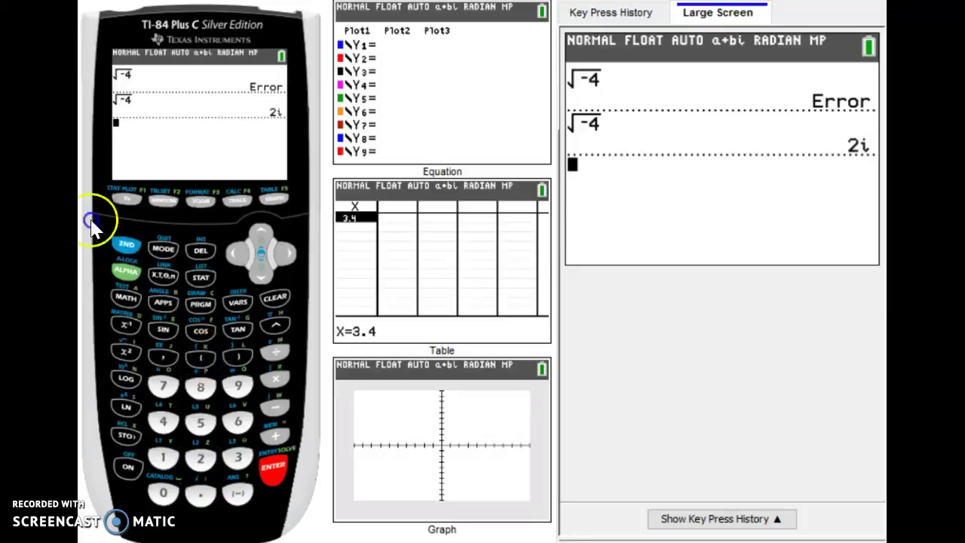
{"action": "left_click", "coordinate": [238, 494]}
{"action": "left_click", "coordinate": [201, 457]}
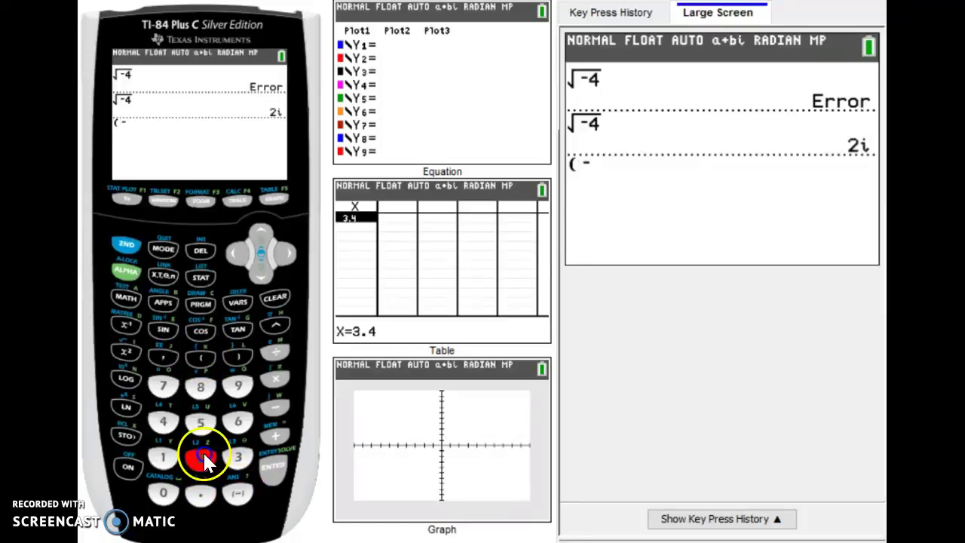
{"action": "left_click", "coordinate": [238, 356]}
{"action": "left_click", "coordinate": [275, 325]}
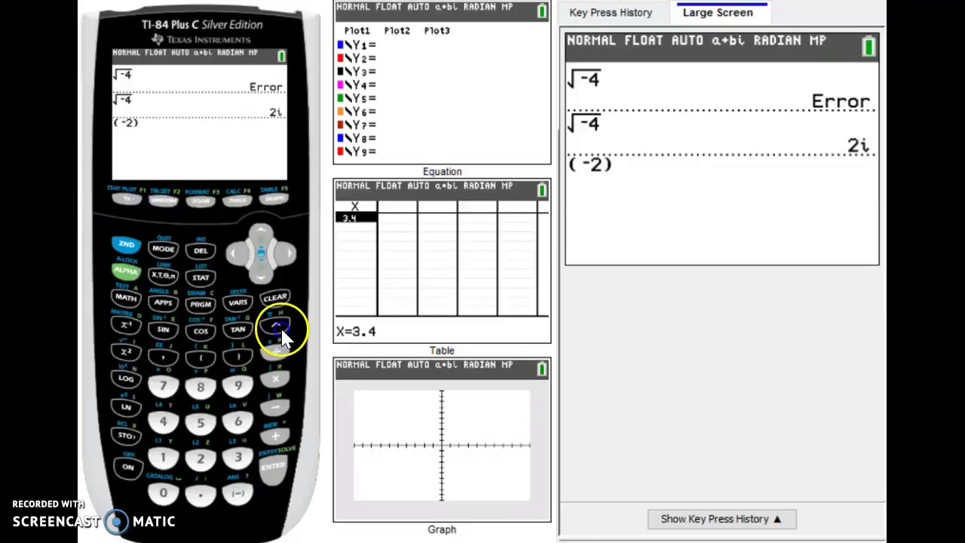
{"action": "left_click", "coordinate": [200, 457]}
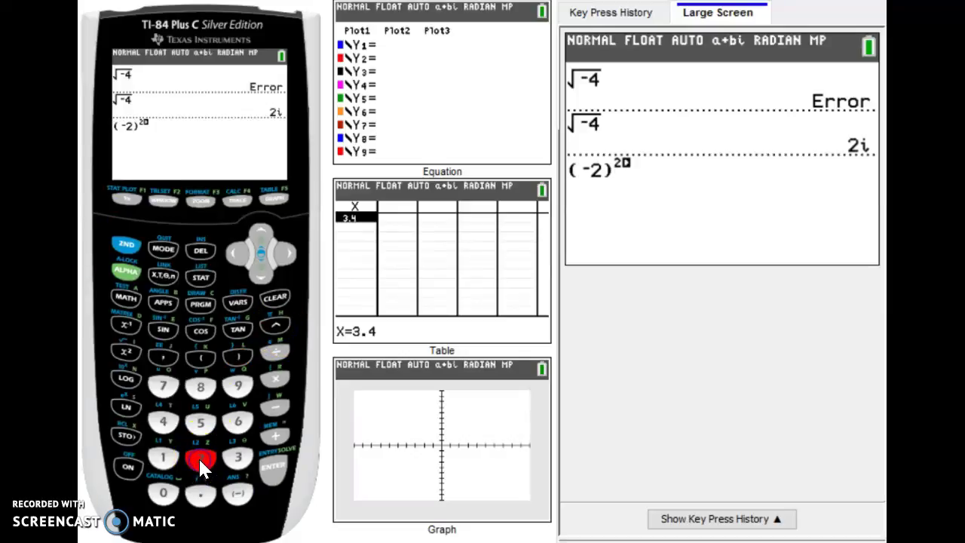
{"action": "left_click", "coordinate": [286, 251]}
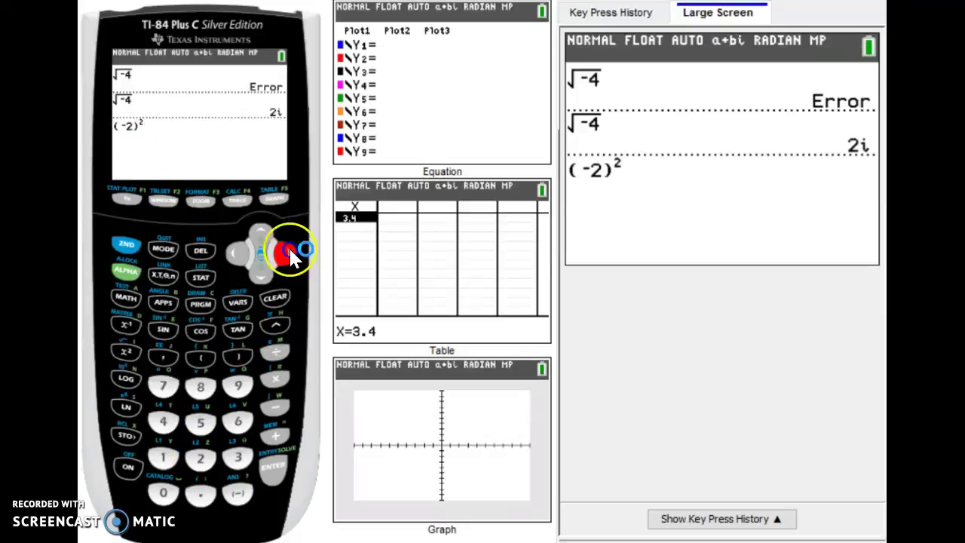
{"action": "left_click", "coordinate": [276, 435]}
{"action": "left_click", "coordinate": [237, 495]}
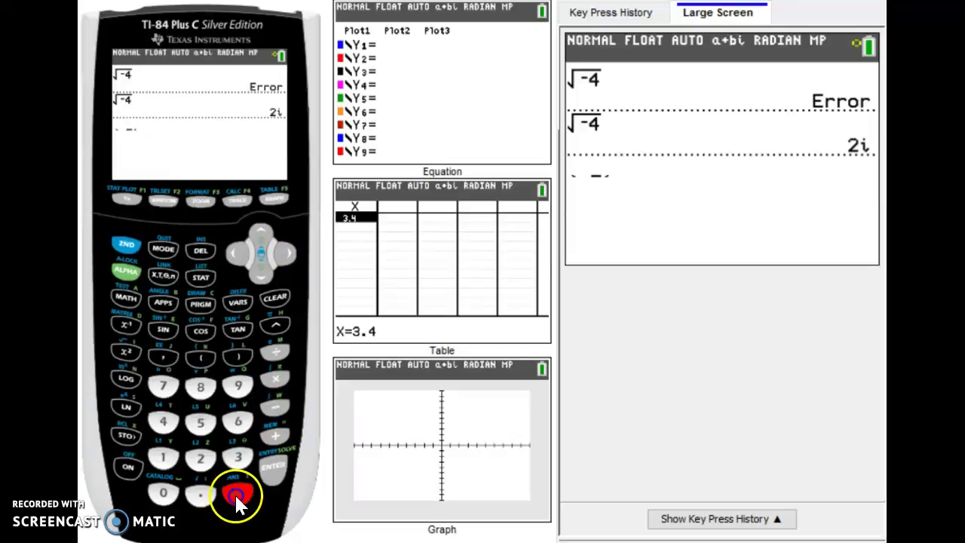
{"action": "left_click", "coordinate": [200, 457]}
{"action": "left_click", "coordinate": [274, 471]}
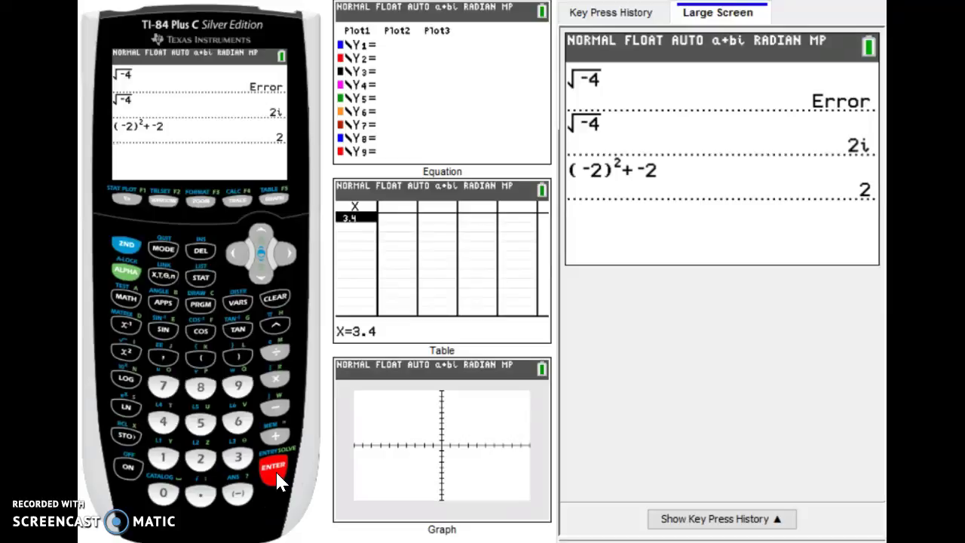
{"action": "left_click", "coordinate": [275, 471]}
Enter Ans²+-2 and iterate it several times, each result staying 2
{"action": "left_click", "coordinate": [276, 326]}
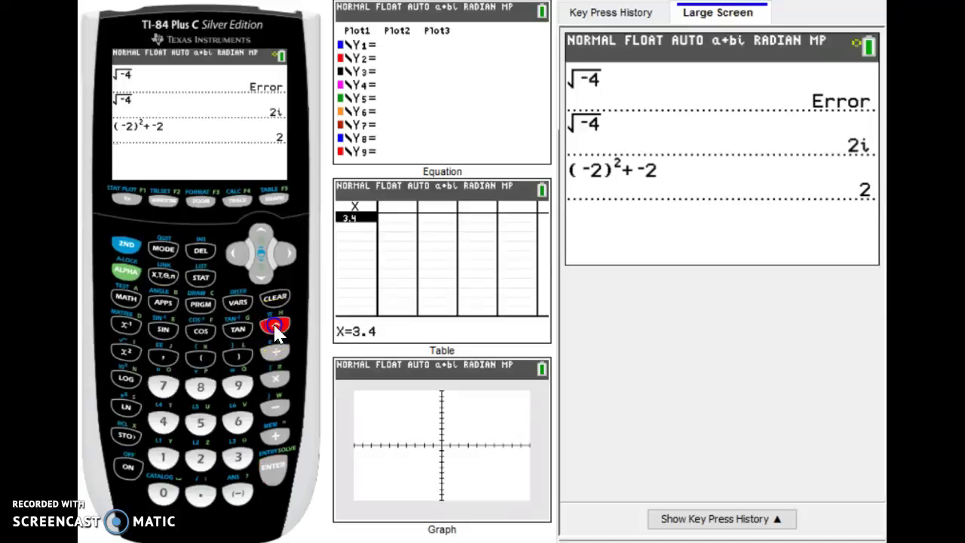
{"action": "left_click", "coordinate": [201, 458]}
{"action": "left_click", "coordinate": [284, 256]}
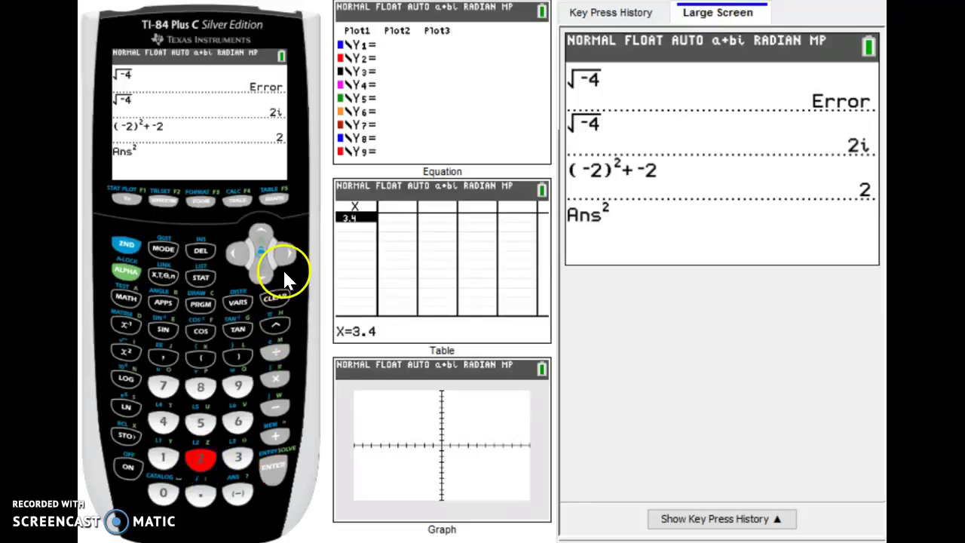
{"action": "left_click", "coordinate": [276, 440]}
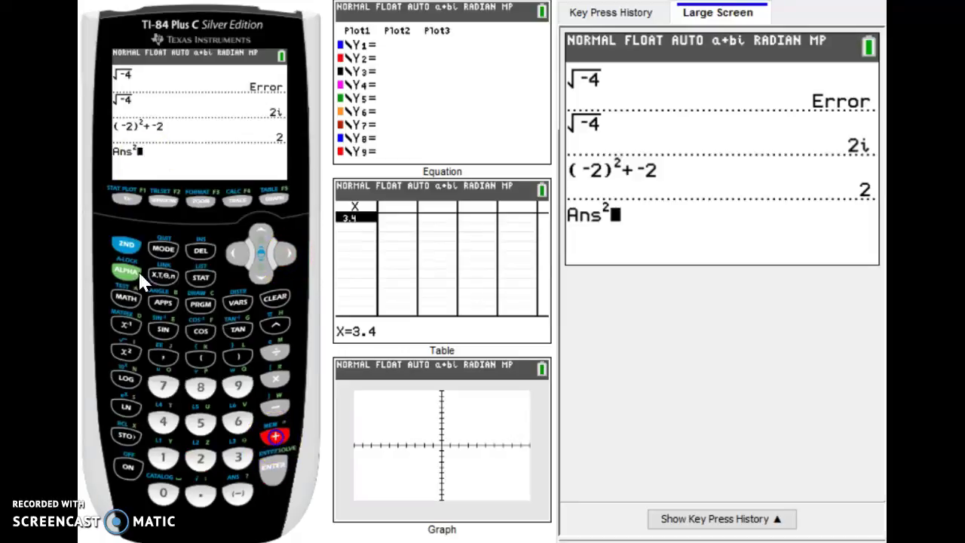
{"action": "left_click", "coordinate": [238, 494]}
{"action": "left_click", "coordinate": [204, 461]}
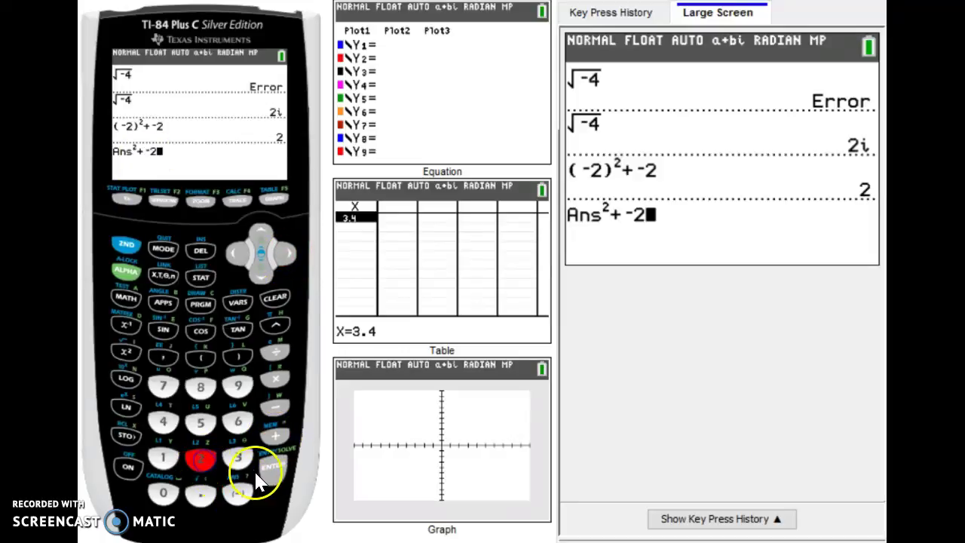
{"action": "left_click", "coordinate": [274, 469]}
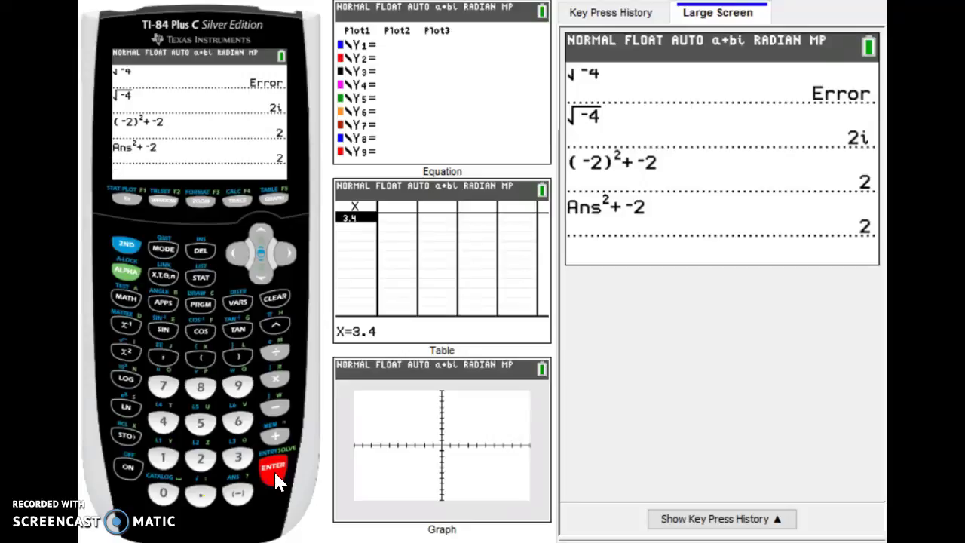
{"action": "left_click", "coordinate": [275, 476]}
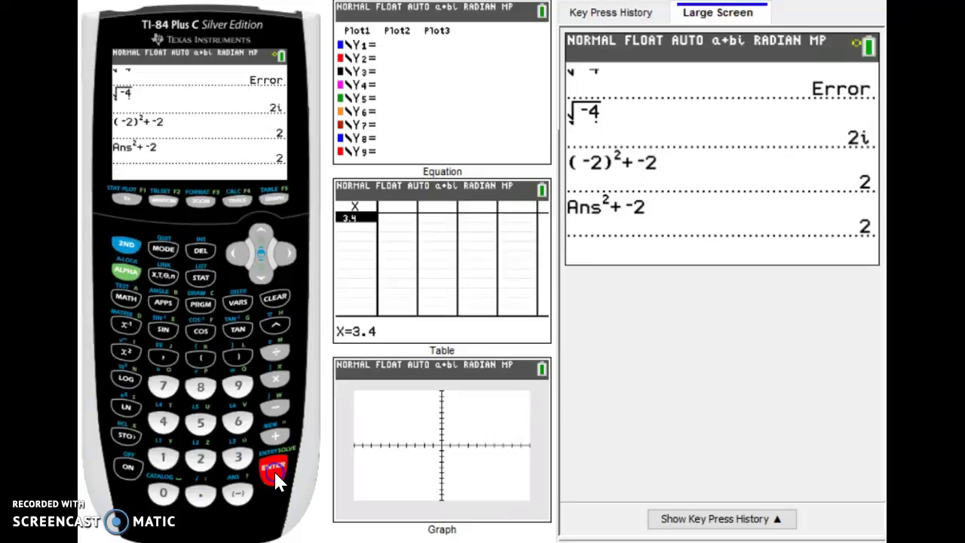
{"action": "left_click", "coordinate": [276, 476]}
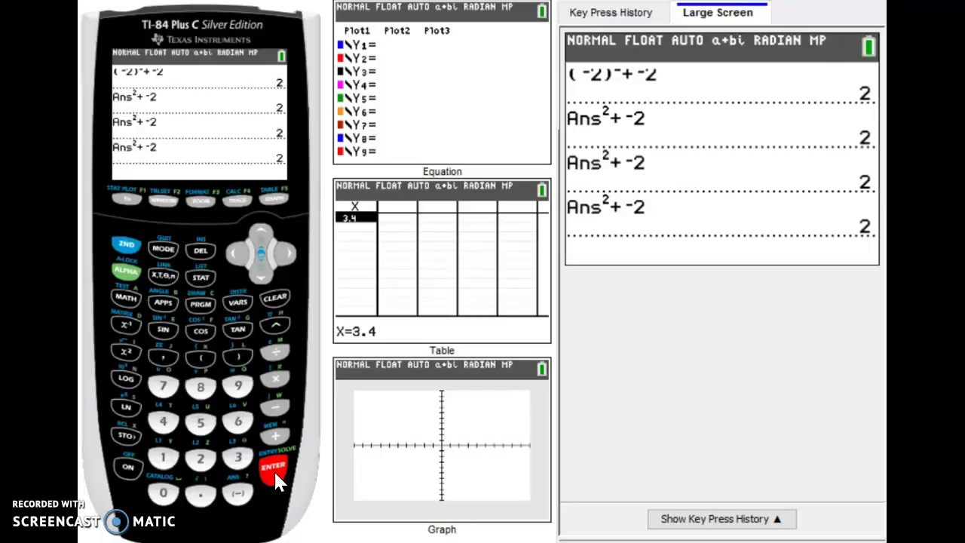
{"action": "left_click", "coordinate": [276, 476]}
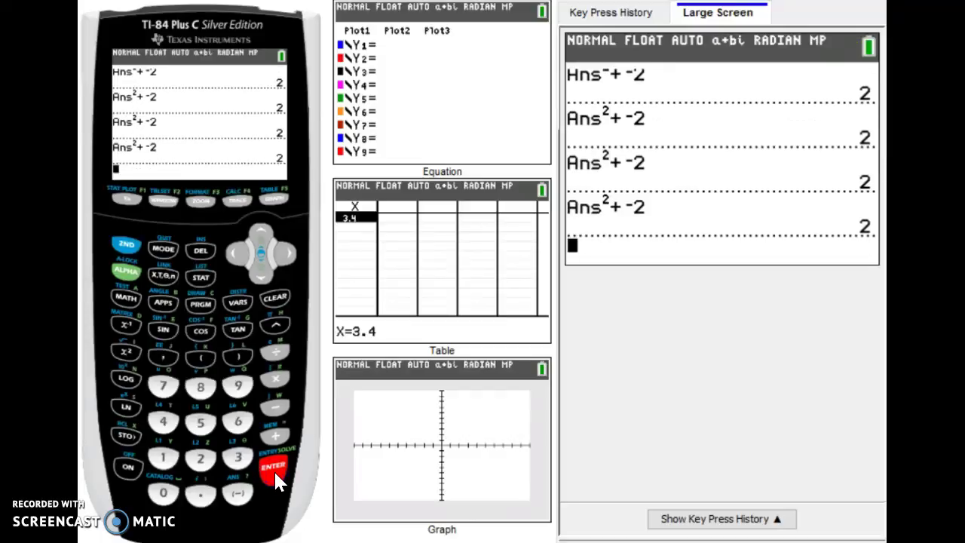
{"action": "left_click", "coordinate": [276, 476]}
Evaluate 3²+3, giving 12
{"action": "left_click", "coordinate": [236, 461]}
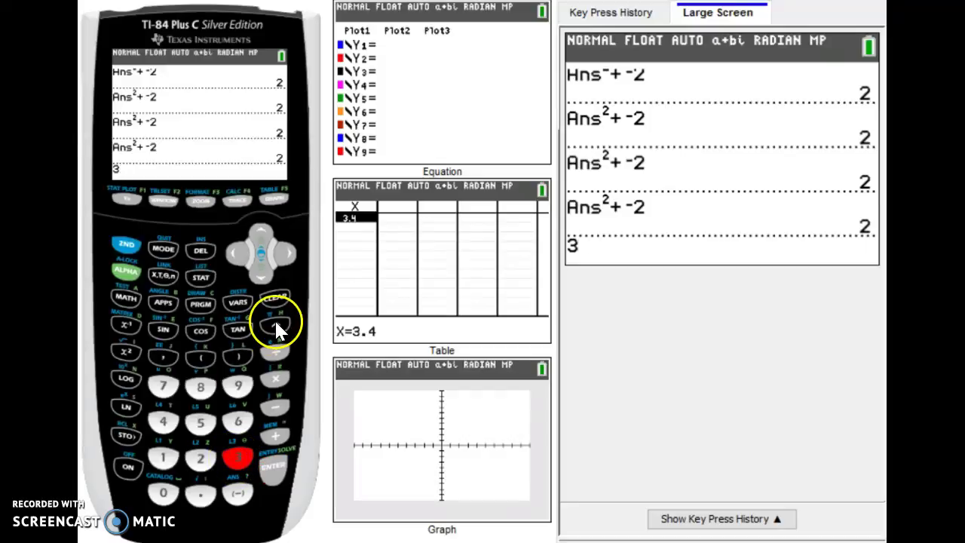
{"action": "left_click", "coordinate": [276, 324]}
{"action": "left_click", "coordinate": [200, 459]}
{"action": "left_click", "coordinate": [284, 249]}
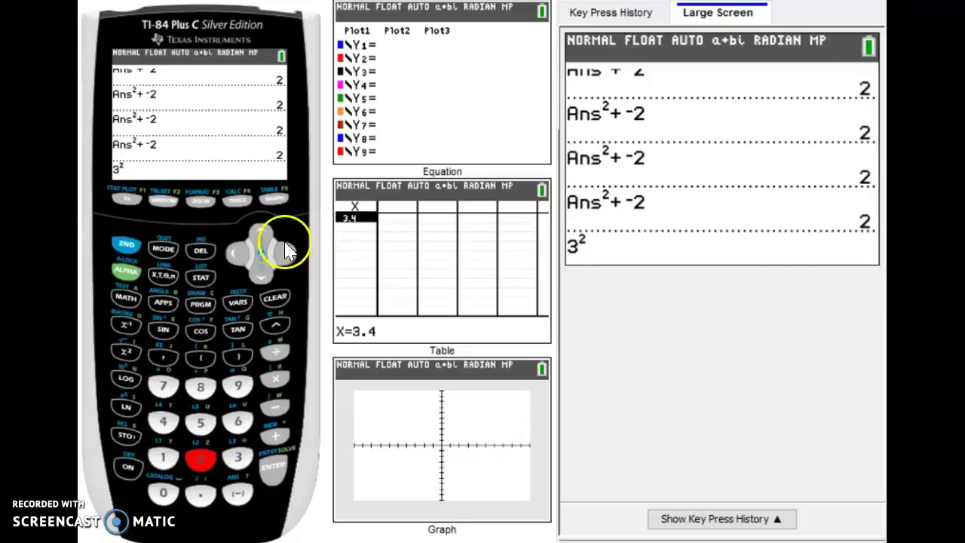
{"action": "left_click", "coordinate": [275, 435]}
{"action": "left_click", "coordinate": [246, 460]}
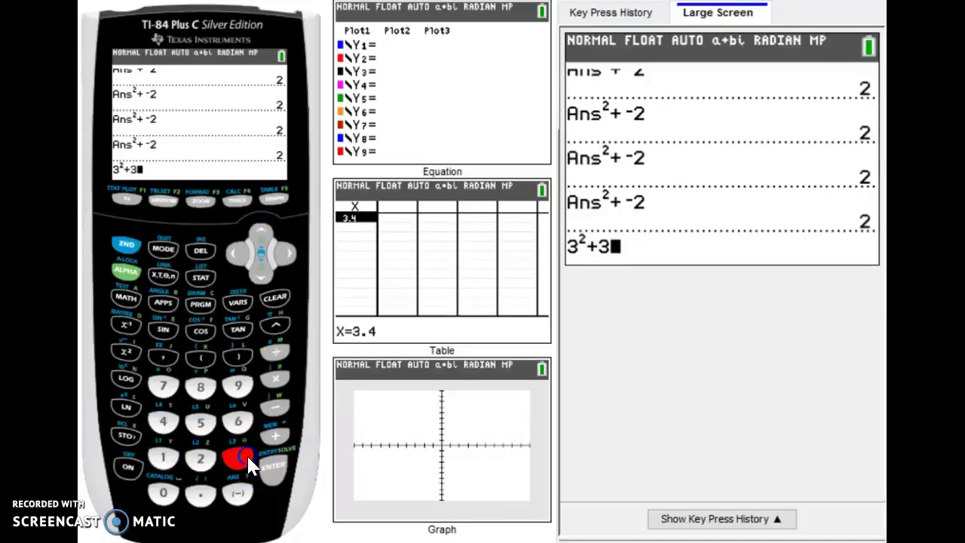
{"action": "left_click", "coordinate": [275, 475]}
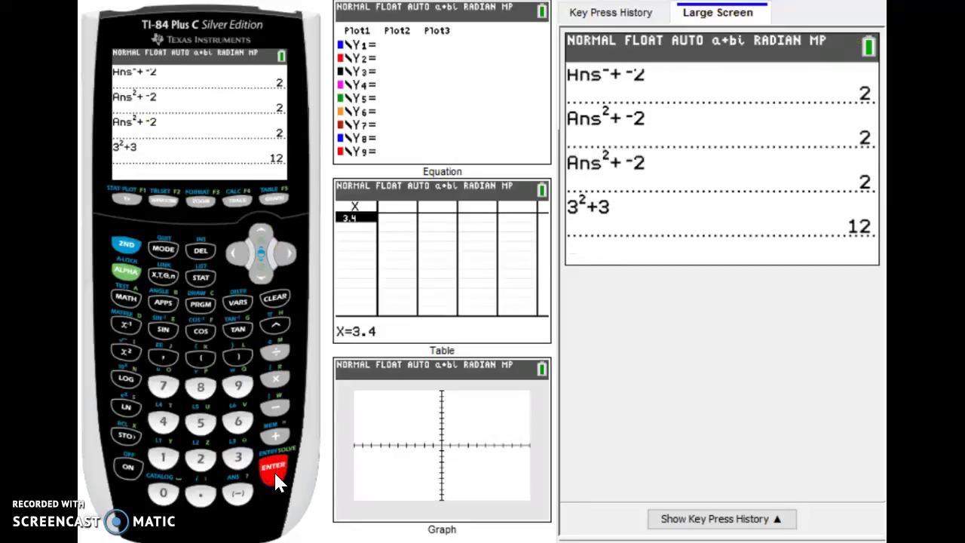
Iterate Ans²+3 three times, giving 147, 21612 and 467078547
{"action": "key", "text": "asciicircum"}
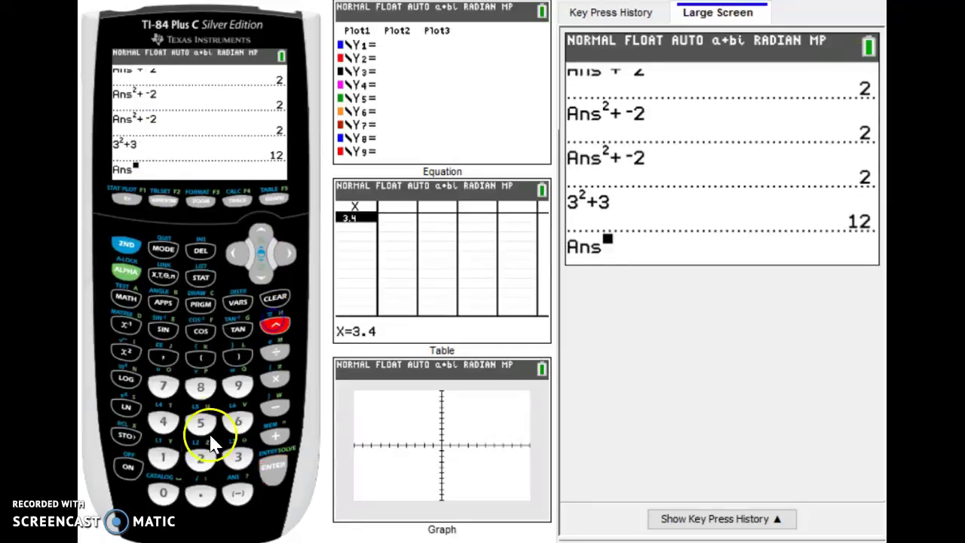
{"action": "left_click", "coordinate": [200, 458]}
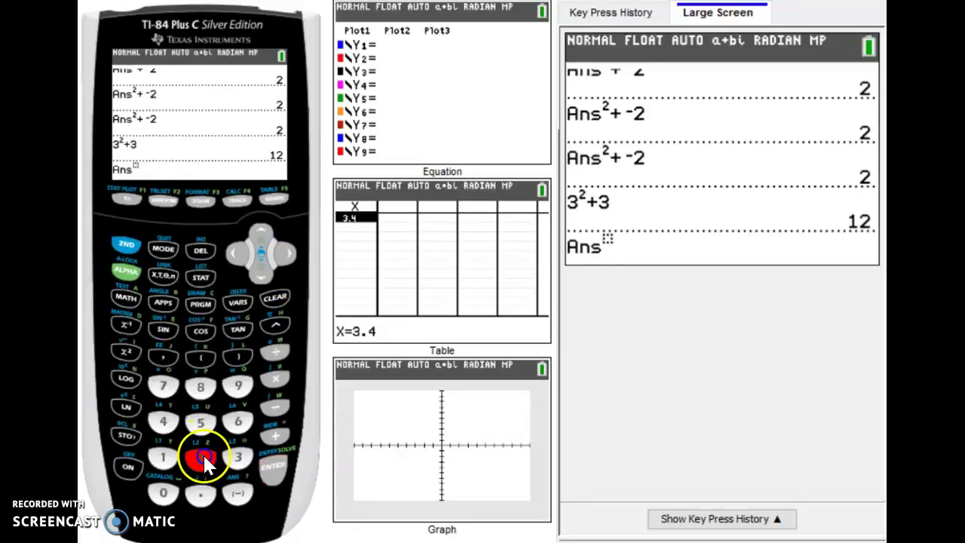
{"action": "left_click", "coordinate": [285, 253]}
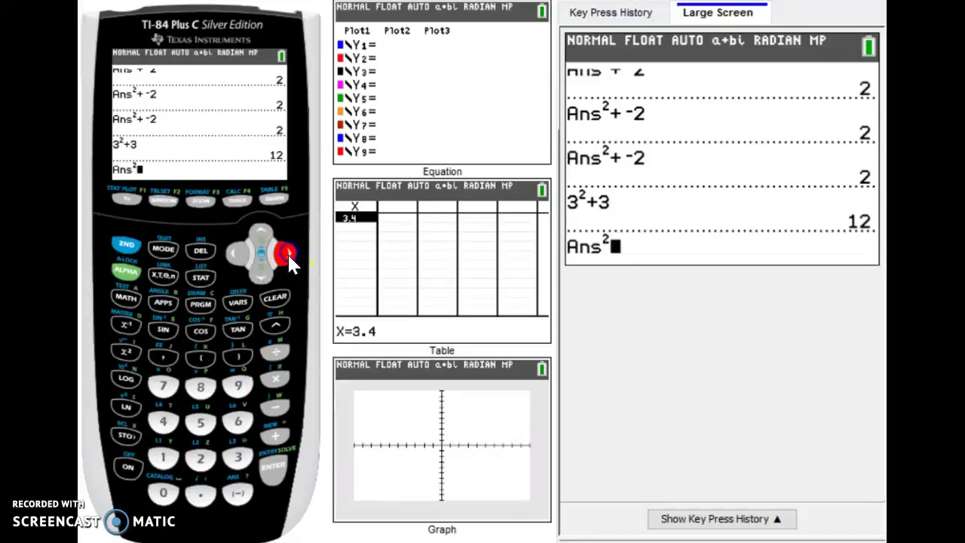
{"action": "left_click", "coordinate": [276, 436]}
{"action": "left_click", "coordinate": [240, 456]}
{"action": "left_click", "coordinate": [270, 475]}
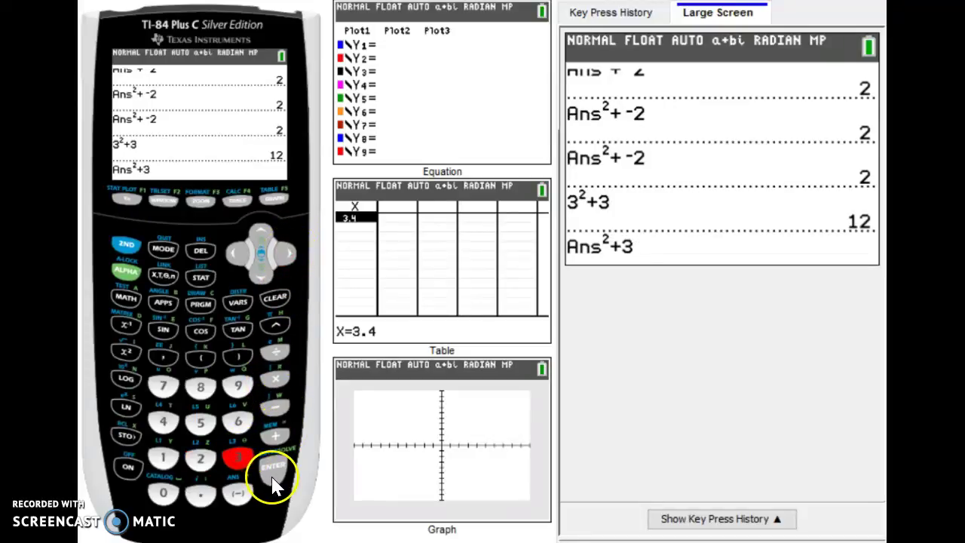
{"action": "left_click", "coordinate": [273, 471]}
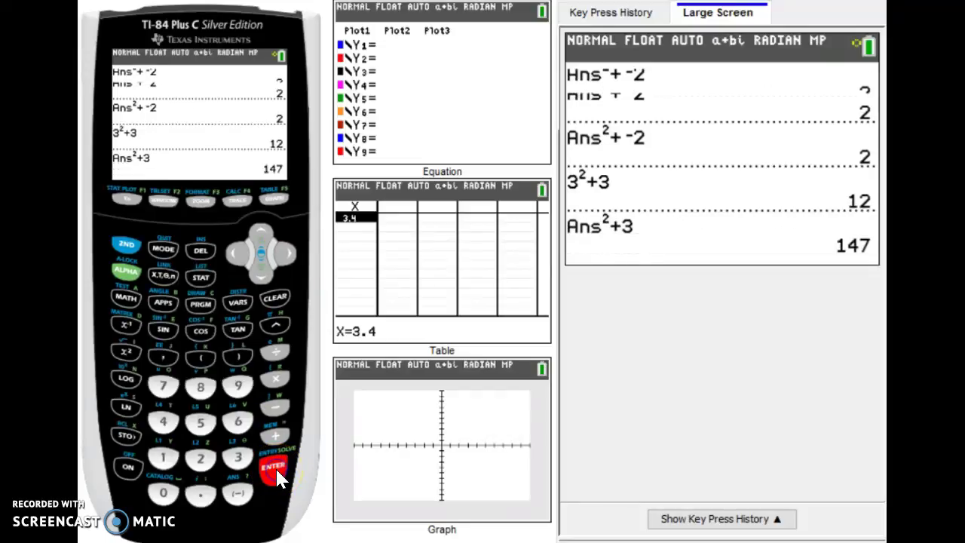
{"action": "left_click", "coordinate": [273, 471]}
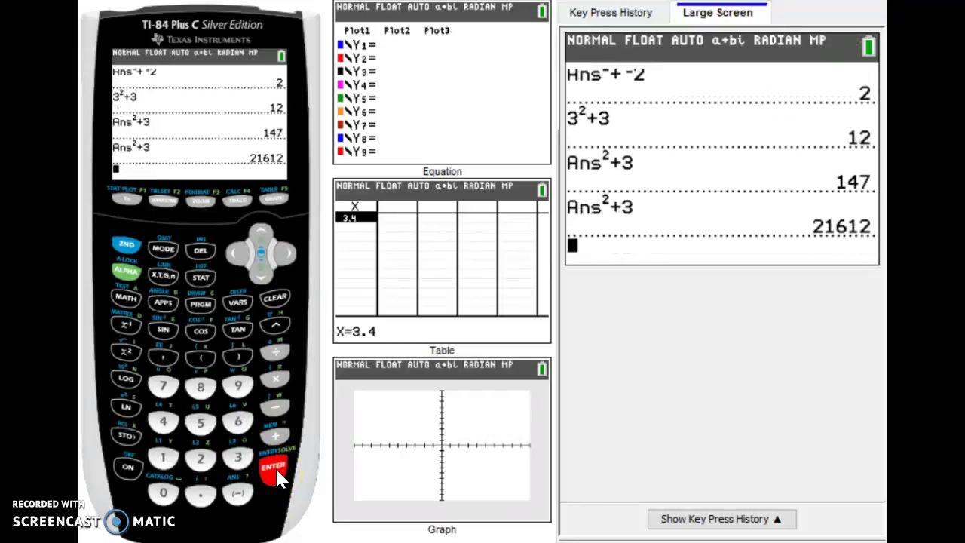
{"action": "left_click", "coordinate": [274, 471]}
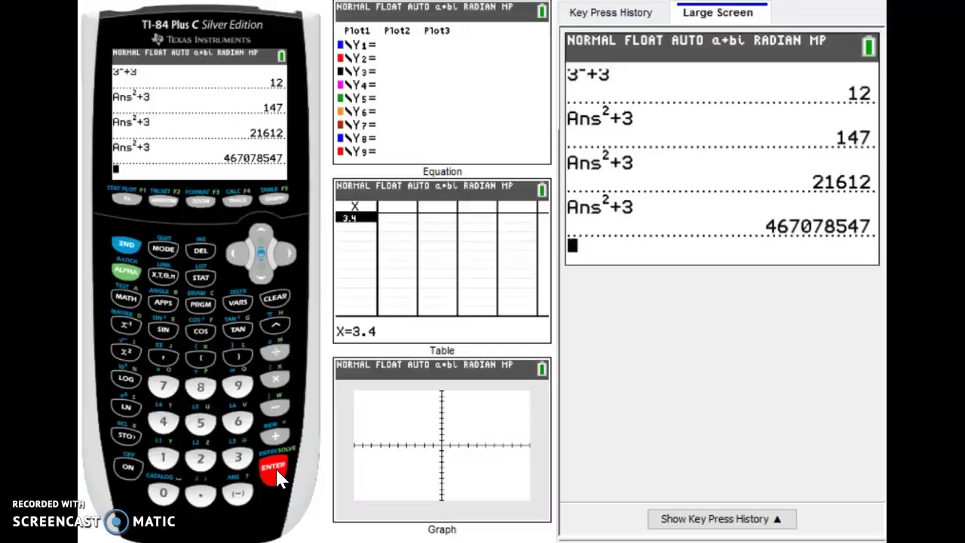
{"action": "left_click", "coordinate": [238, 493]}
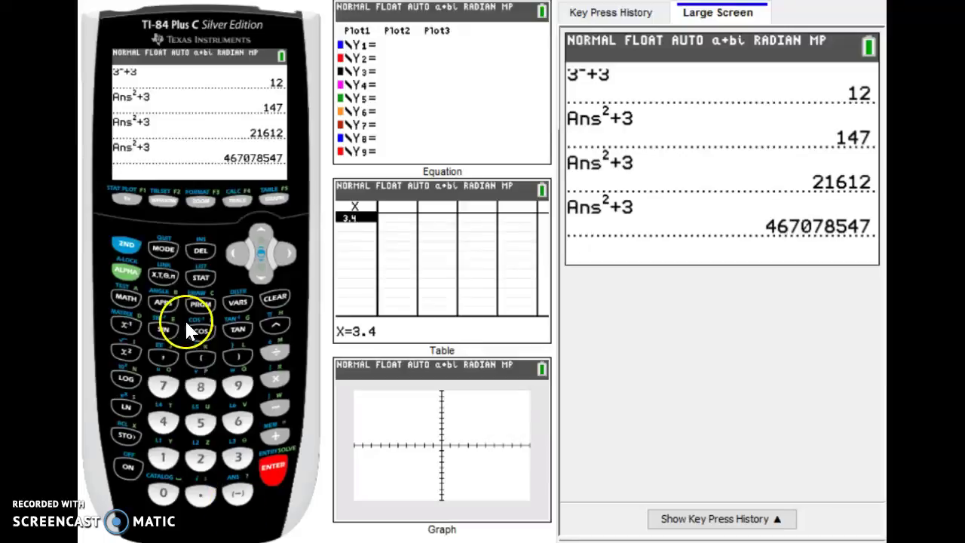
Evaluate (-1)²-1, giving 0
{"action": "left_click", "coordinate": [201, 358]}
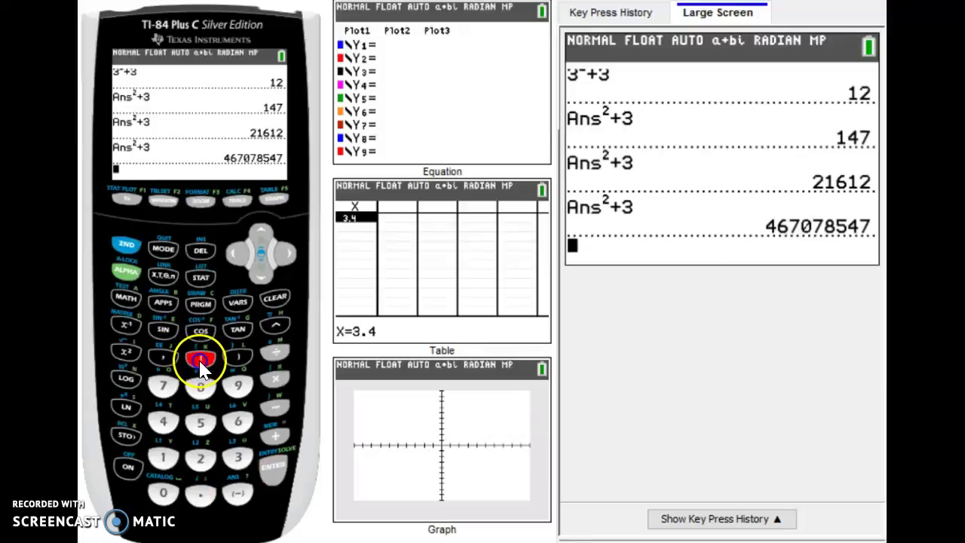
{"action": "left_click", "coordinate": [237, 494]}
{"action": "left_click", "coordinate": [170, 461]}
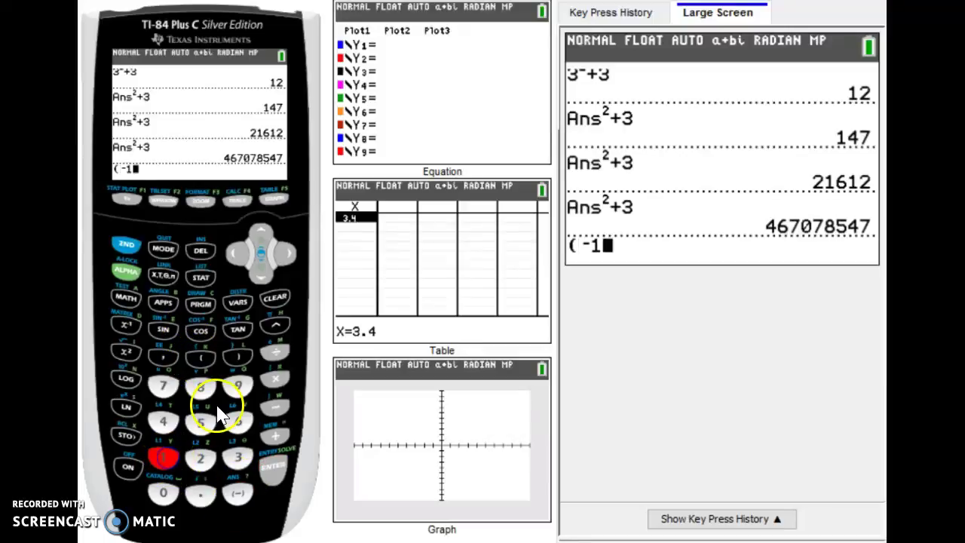
{"action": "left_click", "coordinate": [237, 357]}
{"action": "left_click", "coordinate": [282, 322]}
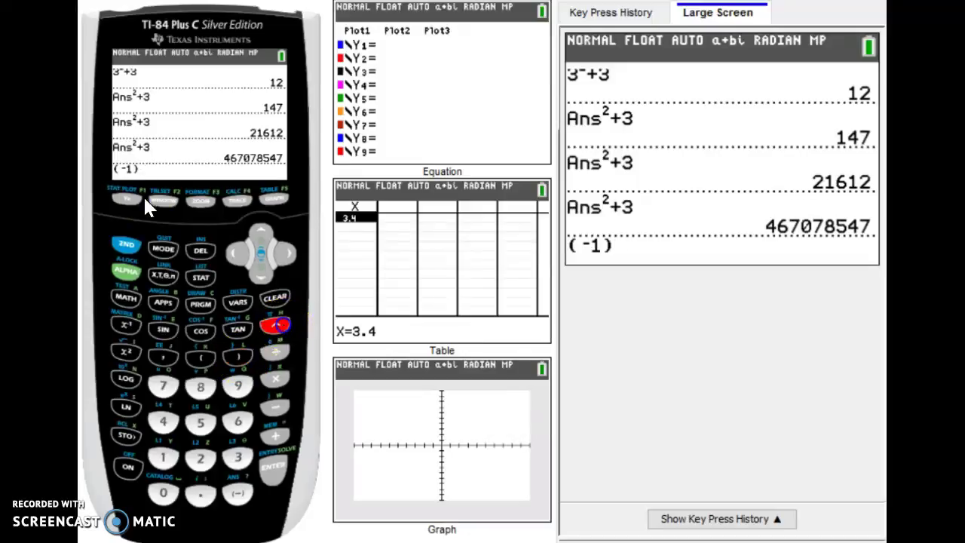
{"action": "left_click", "coordinate": [200, 457]}
{"action": "left_click", "coordinate": [286, 252]}
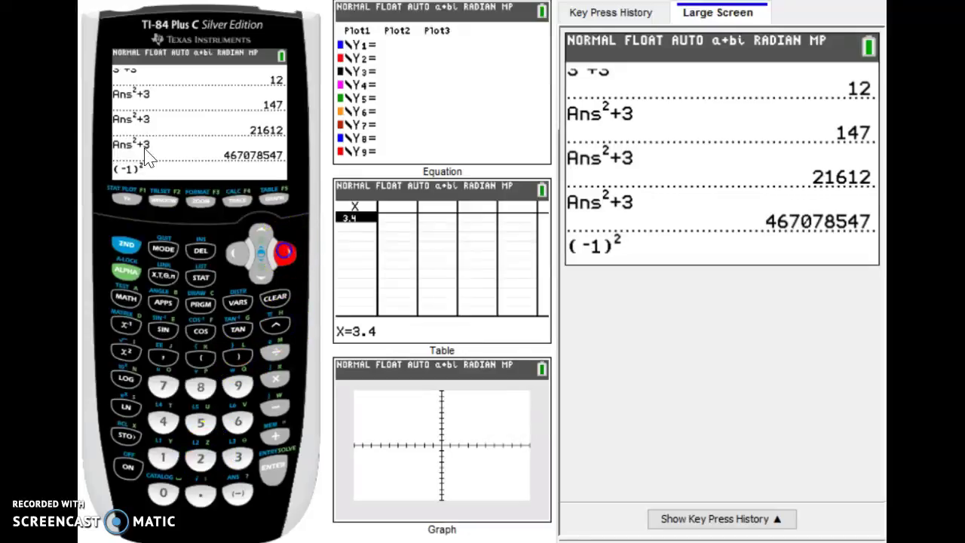
{"action": "left_click", "coordinate": [275, 407]}
{"action": "left_click", "coordinate": [163, 457]}
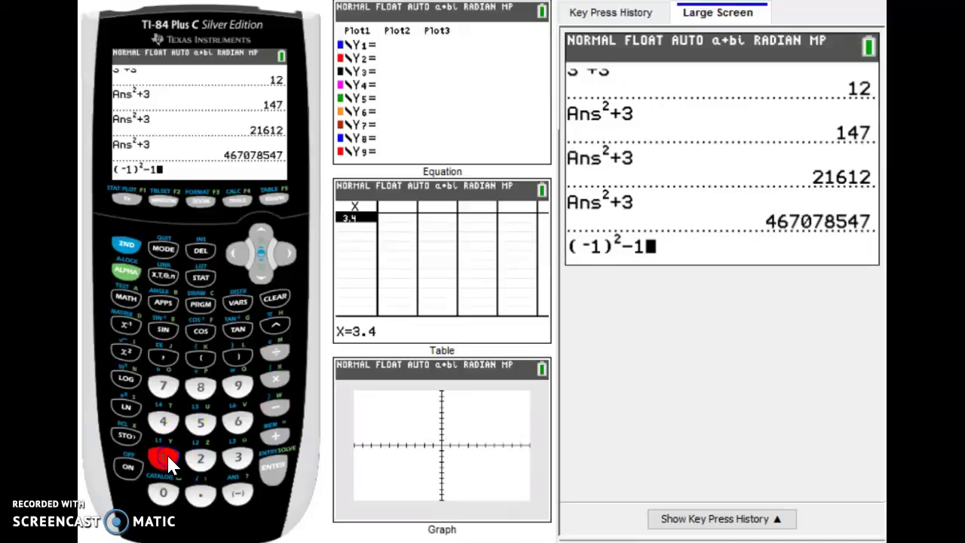
{"action": "left_click", "coordinate": [275, 476]}
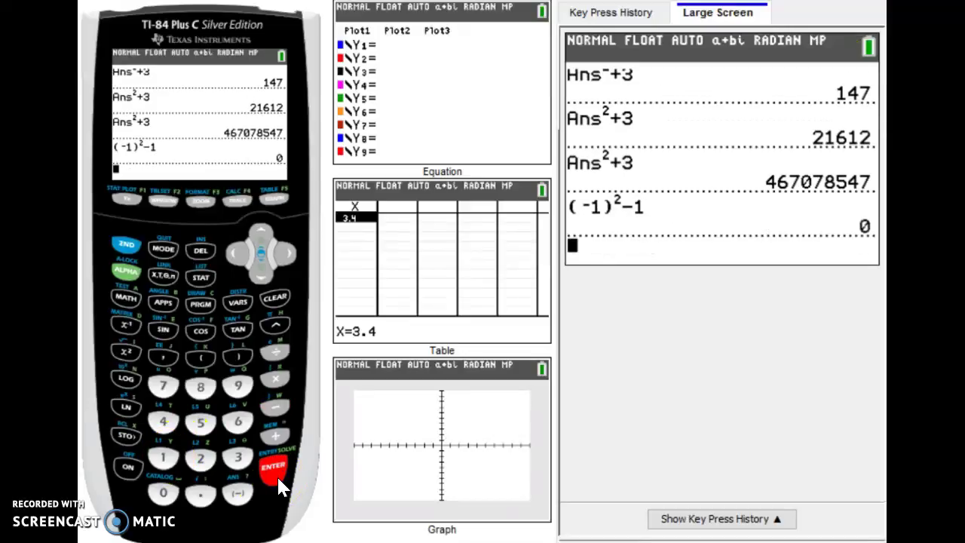
Iterate Ans²-1 repeatedly, results alternating -1, 0, -1
{"action": "left_click", "coordinate": [276, 324]}
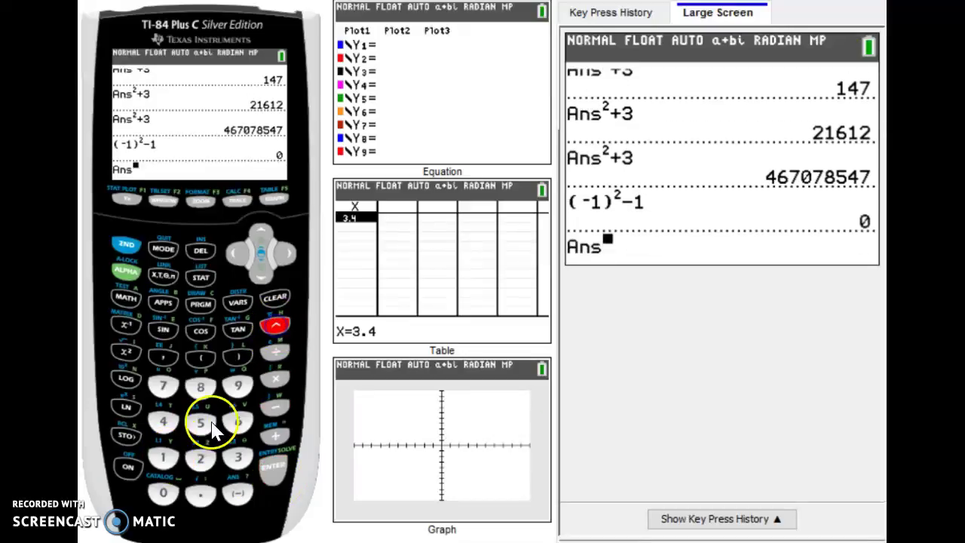
{"action": "left_click", "coordinate": [207, 467]}
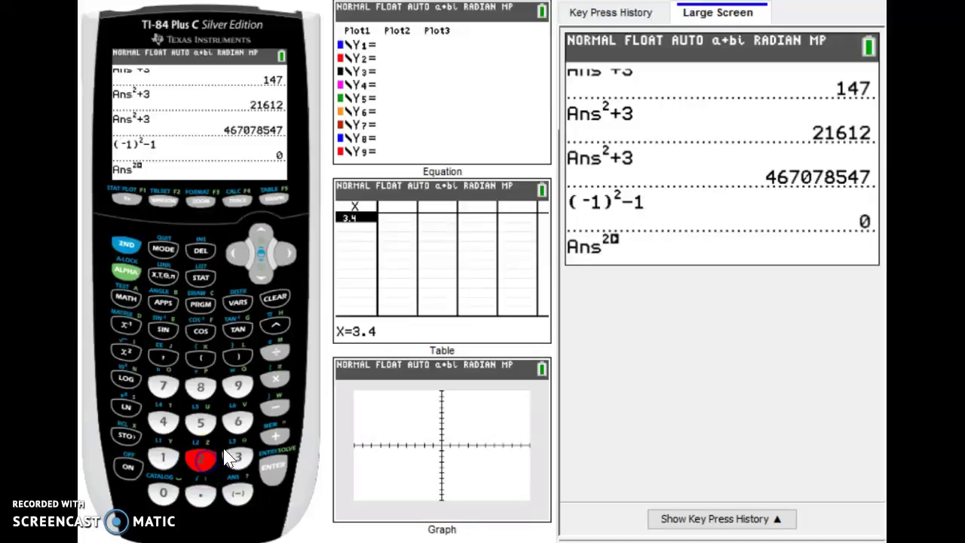
{"action": "left_click", "coordinate": [288, 260]}
{"action": "left_click", "coordinate": [273, 407]}
{"action": "left_click", "coordinate": [160, 458]}
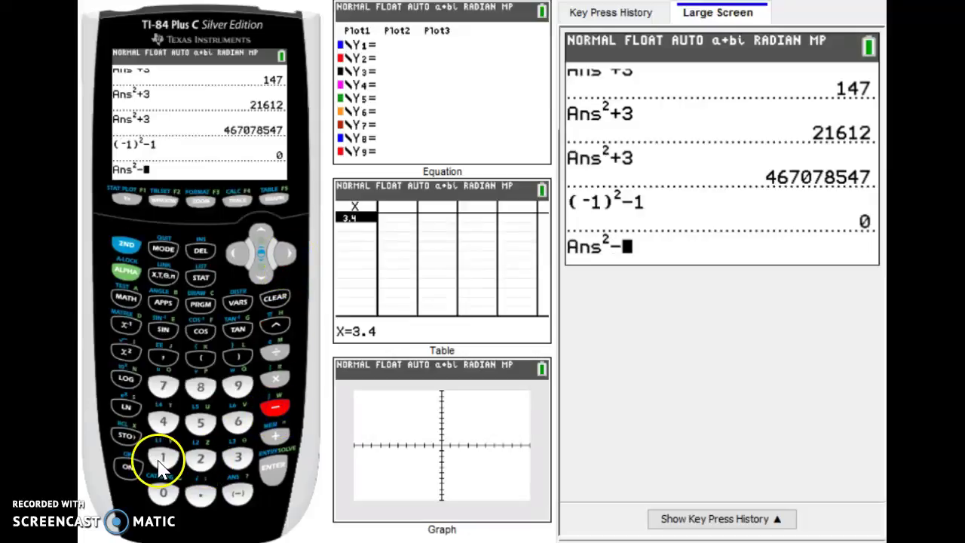
{"action": "left_click", "coordinate": [275, 466]}
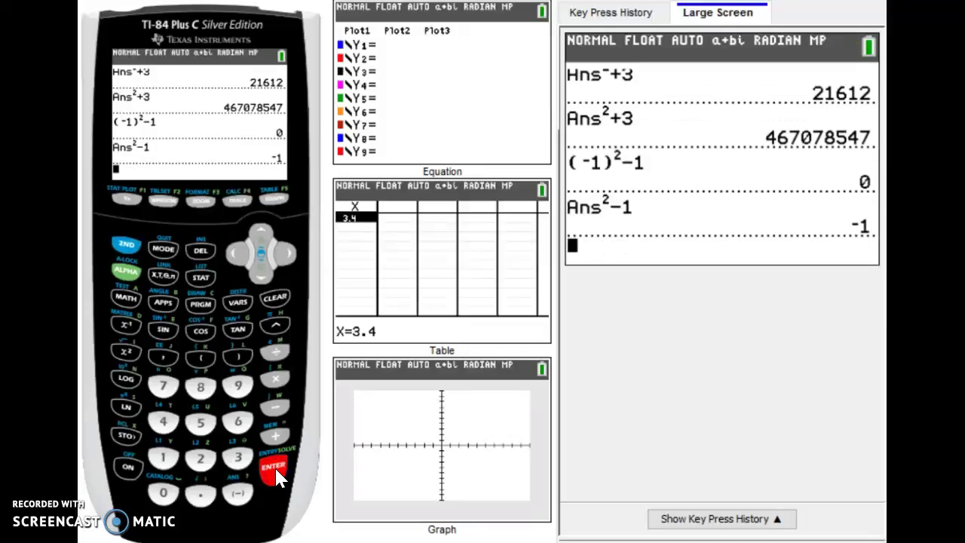
{"action": "left_click", "coordinate": [275, 466]}
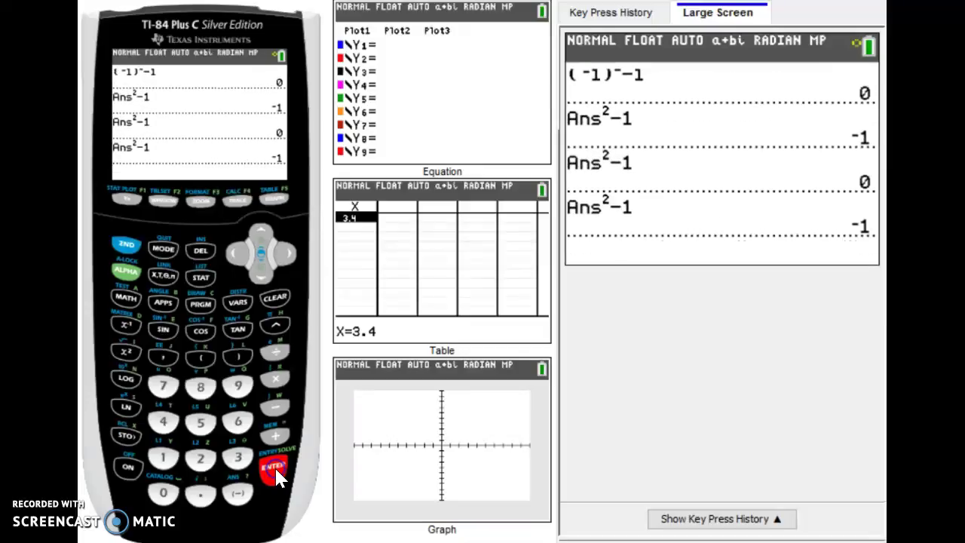
{"action": "left_click", "coordinate": [274, 465]}
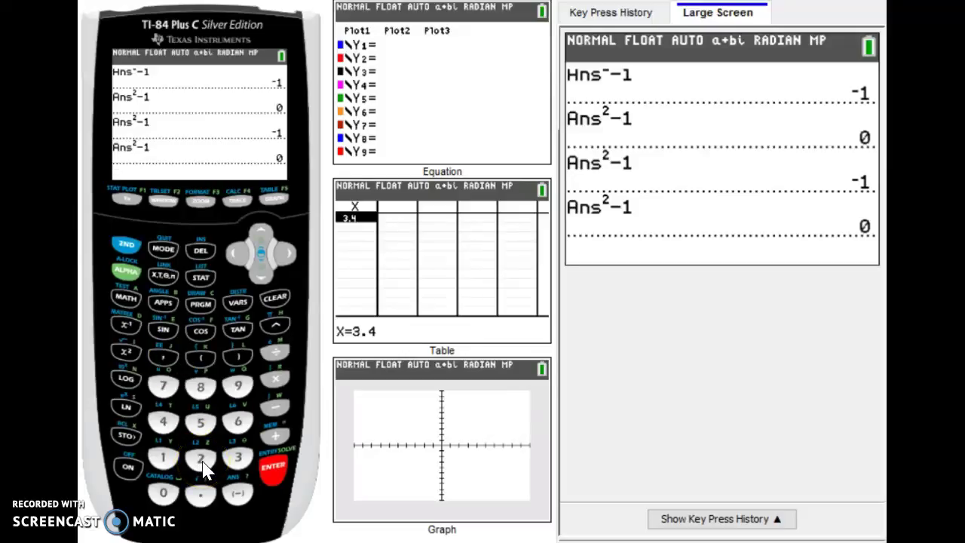
Enter (-2-i)² on the home screen, using 2ND . for i
{"action": "left_click", "coordinate": [200, 362]}
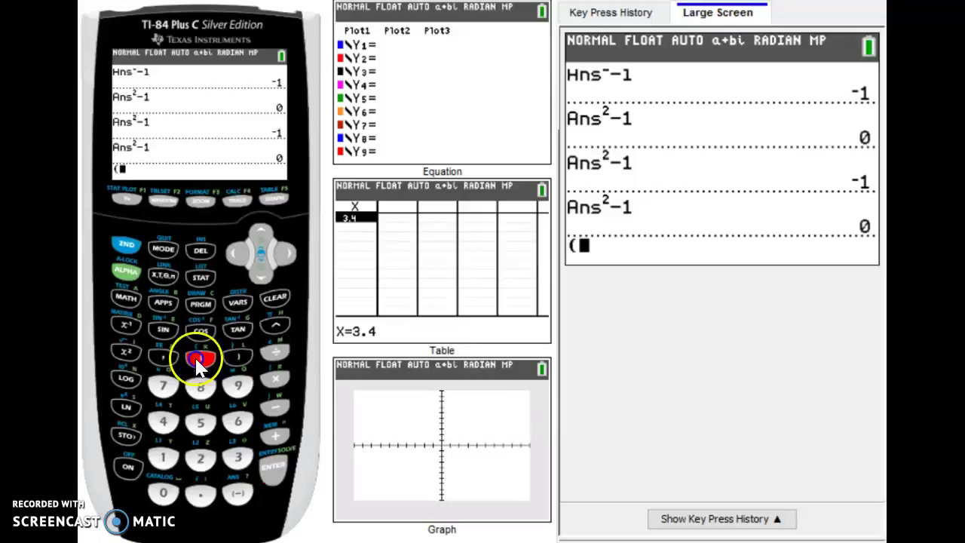
{"action": "left_click", "coordinate": [237, 492]}
{"action": "left_click", "coordinate": [201, 459]}
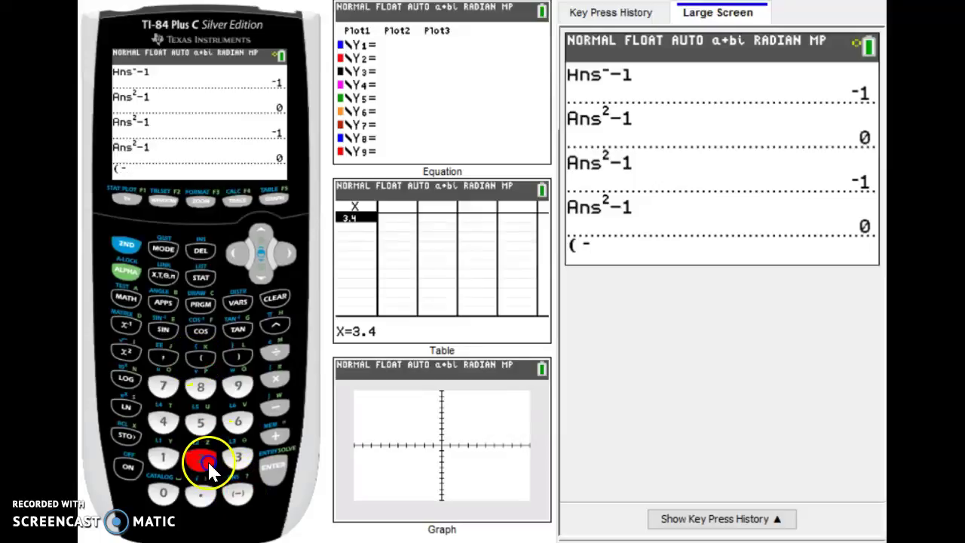
{"action": "left_click", "coordinate": [275, 407]}
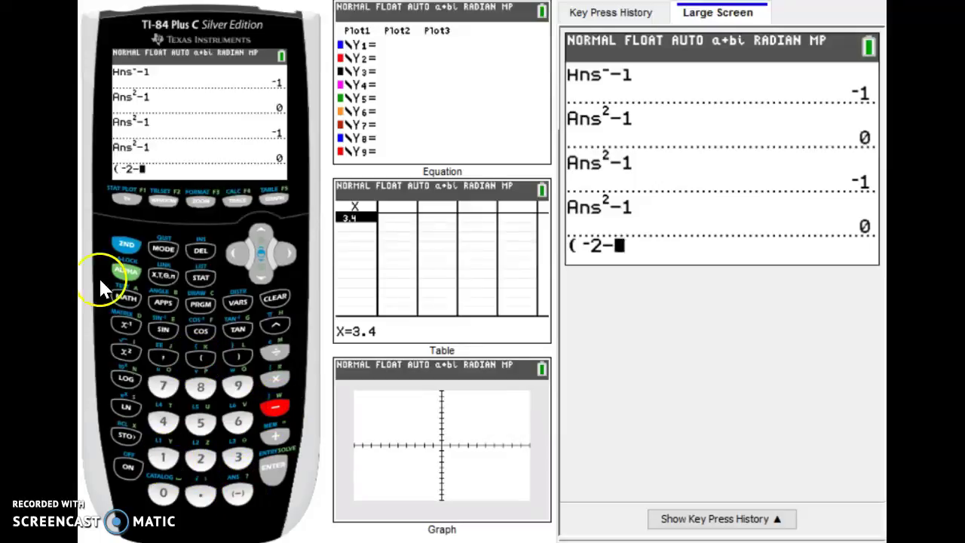
{"action": "left_click", "coordinate": [126, 245]}
{"action": "left_click", "coordinate": [200, 494]}
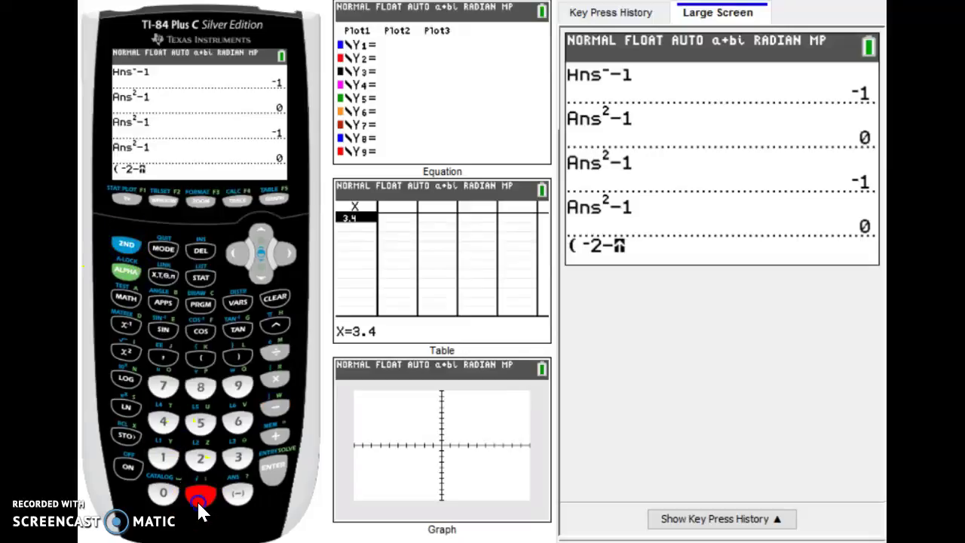
{"action": "left_click", "coordinate": [239, 356]}
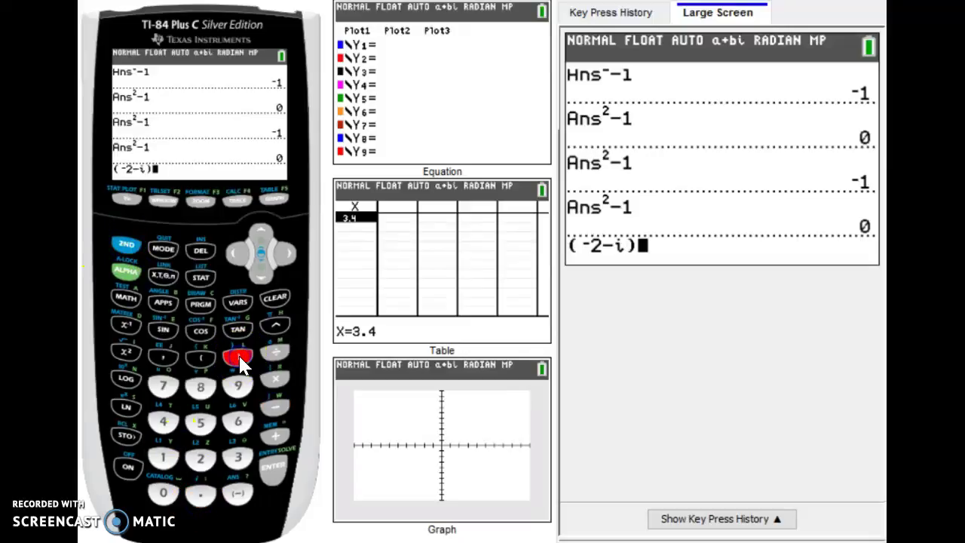
{"action": "left_click", "coordinate": [276, 324]}
{"action": "left_click", "coordinate": [201, 457]}
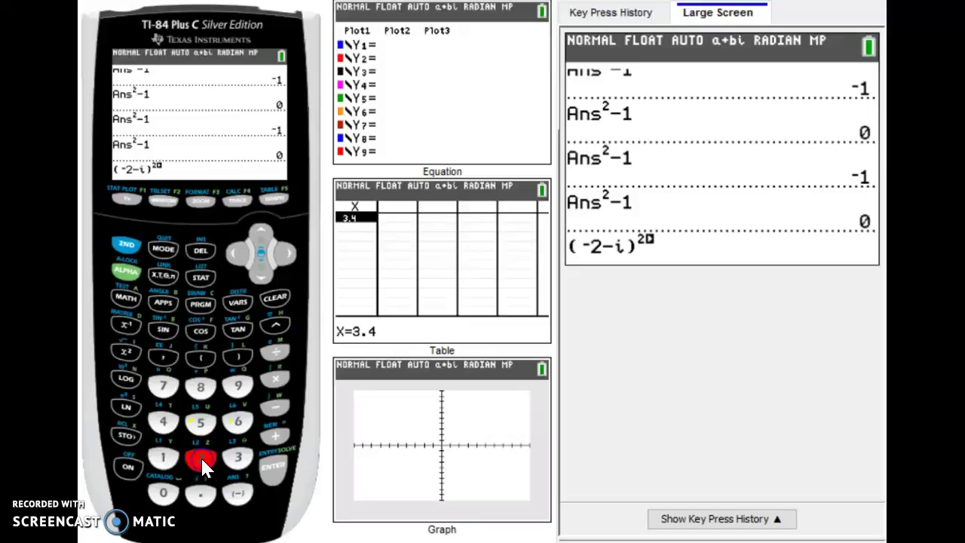
{"action": "left_click", "coordinate": [286, 253]}
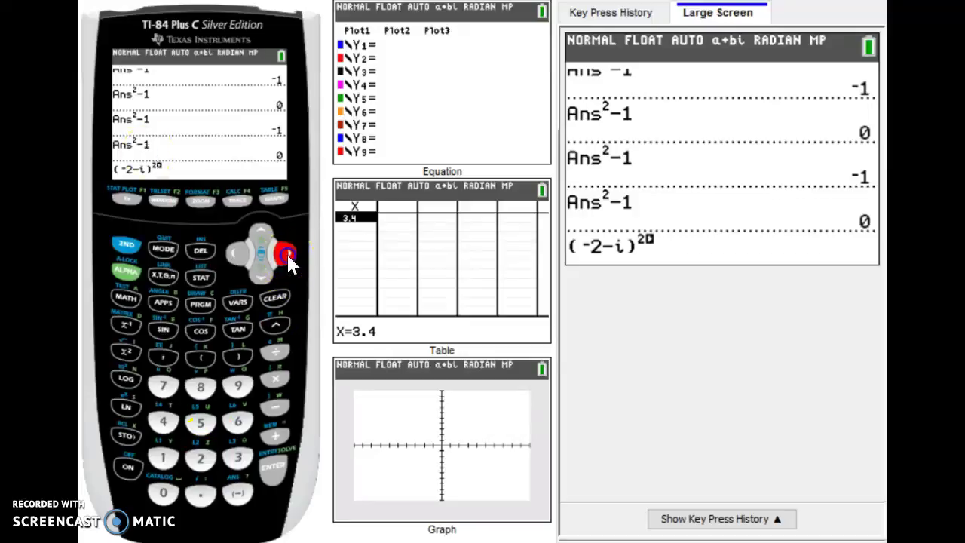
Append +(-2-i) and evaluate the expression, giving 1+3i
{"action": "left_click", "coordinate": [275, 436]}
{"action": "left_click", "coordinate": [200, 356]}
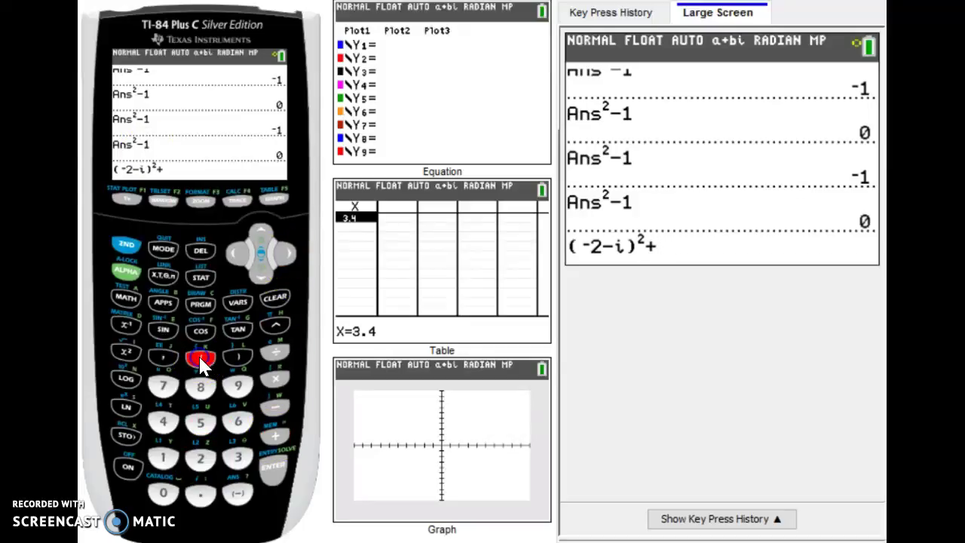
{"action": "left_click", "coordinate": [238, 493]}
{"action": "left_click", "coordinate": [200, 457]}
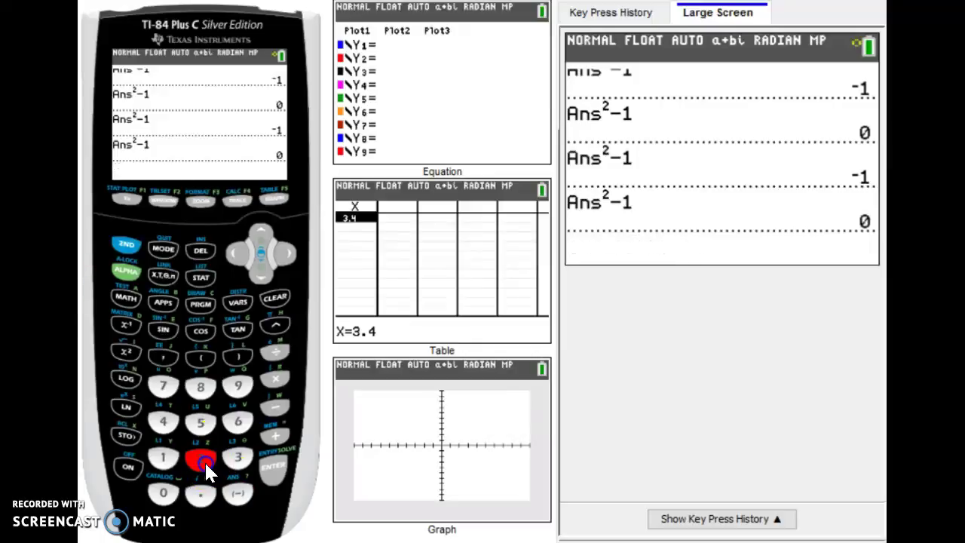
{"action": "left_click", "coordinate": [273, 407]}
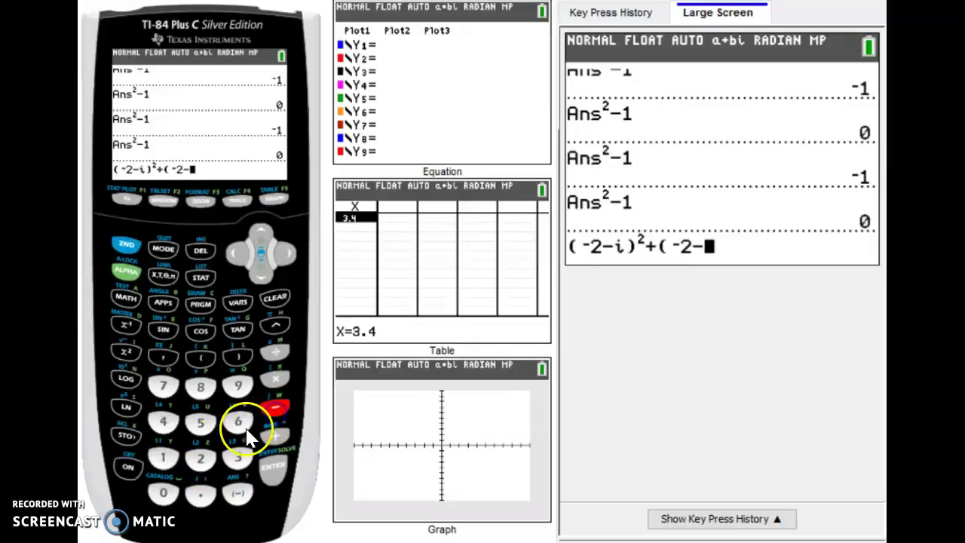
{"action": "left_click", "coordinate": [126, 243]}
{"action": "left_click", "coordinate": [199, 501]}
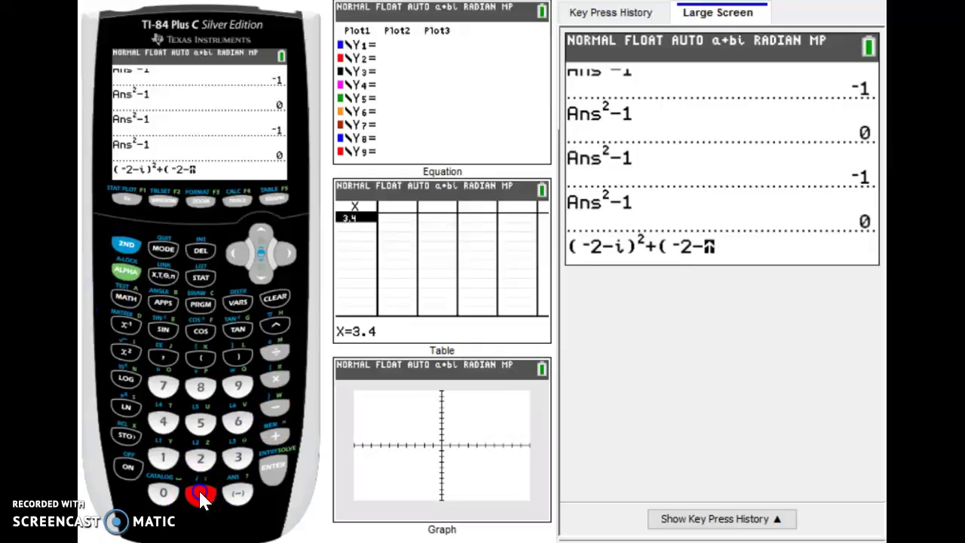
{"action": "left_click", "coordinate": [238, 358]}
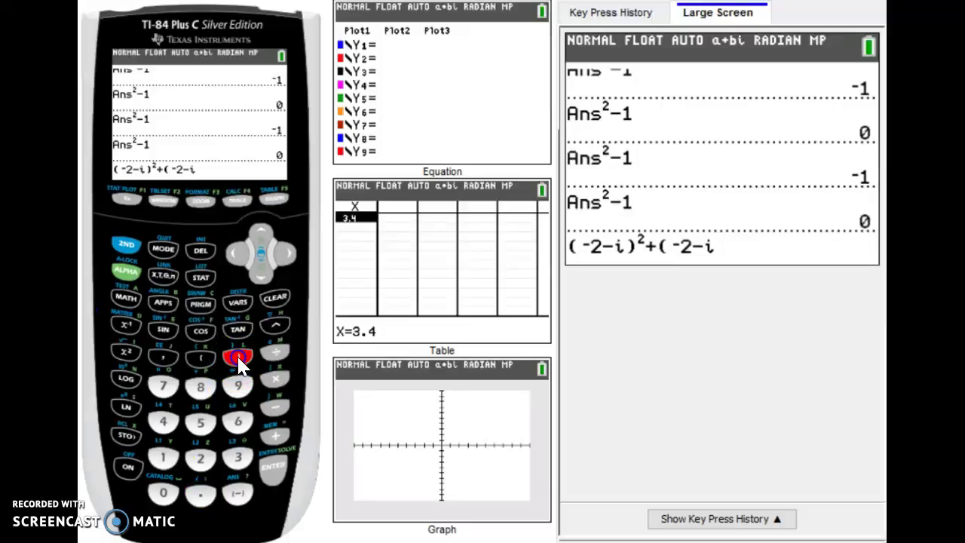
{"action": "left_click", "coordinate": [274, 468]}
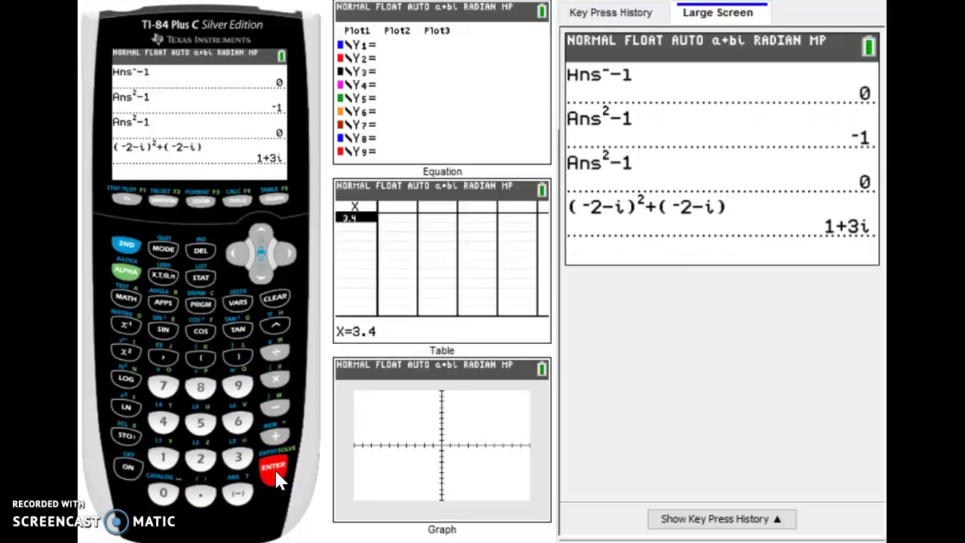
Enter Ans²+(-2-i) and evaluate it, giving -10+5i
{"action": "left_click", "coordinate": [276, 325]}
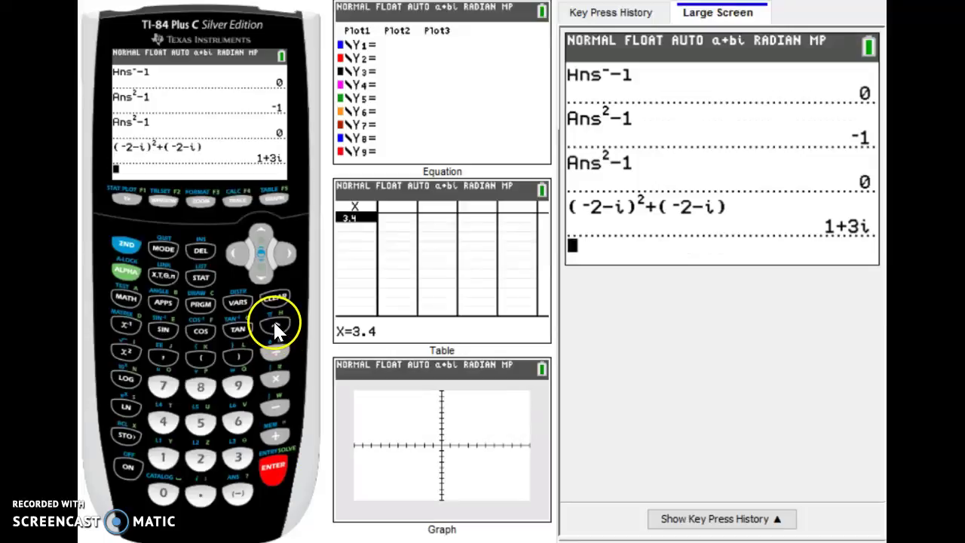
{"action": "left_click", "coordinate": [202, 460]}
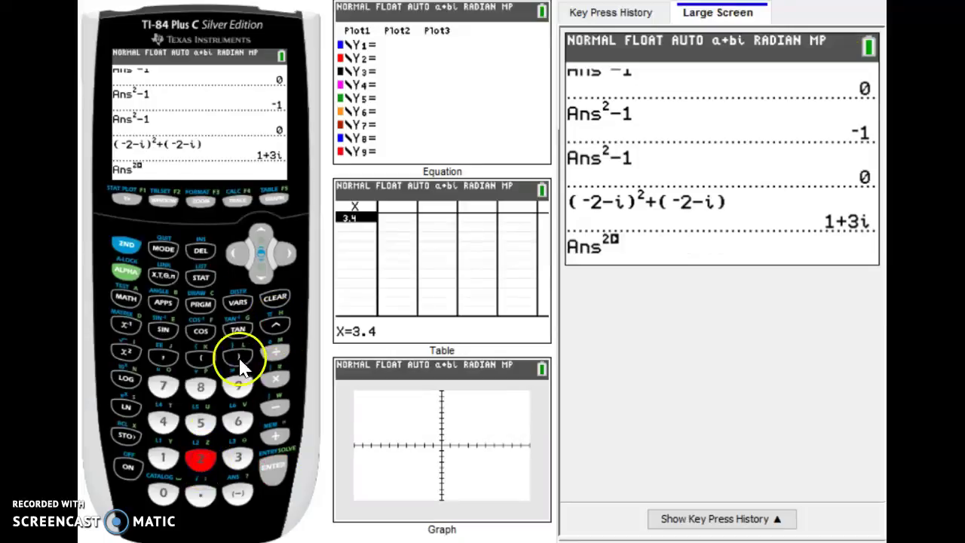
{"action": "left_click", "coordinate": [280, 254]}
{"action": "left_click", "coordinate": [275, 436]}
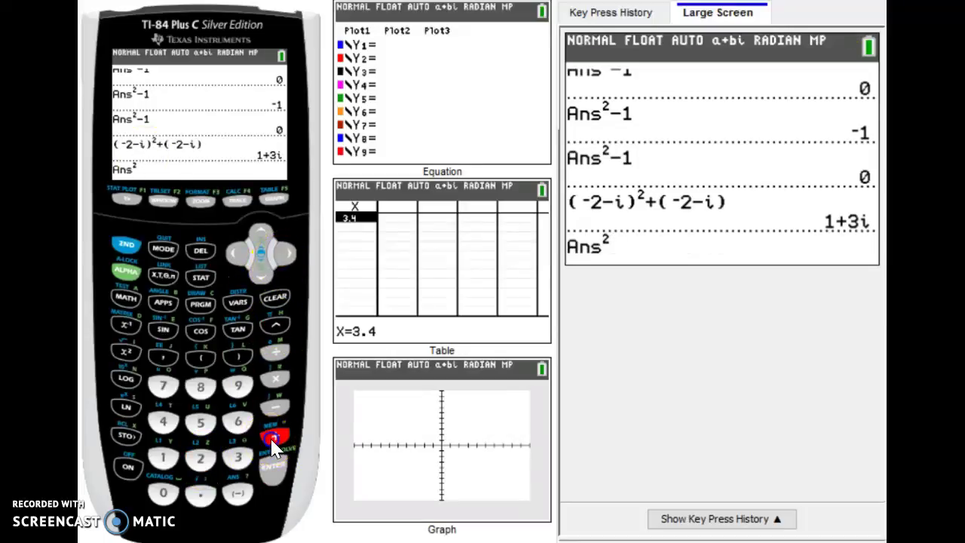
{"action": "left_click", "coordinate": [201, 358]}
{"action": "left_click", "coordinate": [237, 494]}
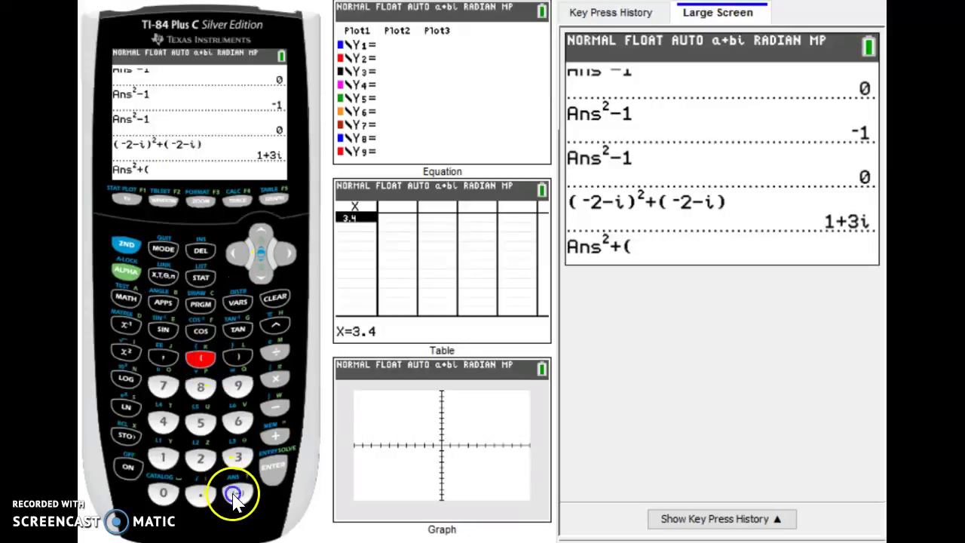
{"action": "left_click", "coordinate": [203, 460]}
{"action": "left_click", "coordinate": [275, 407]}
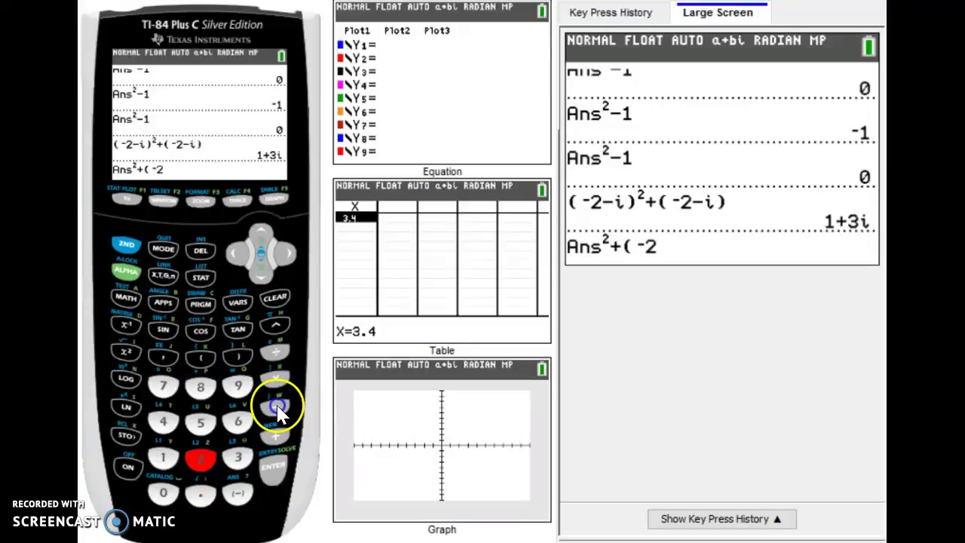
{"action": "left_click", "coordinate": [124, 245]}
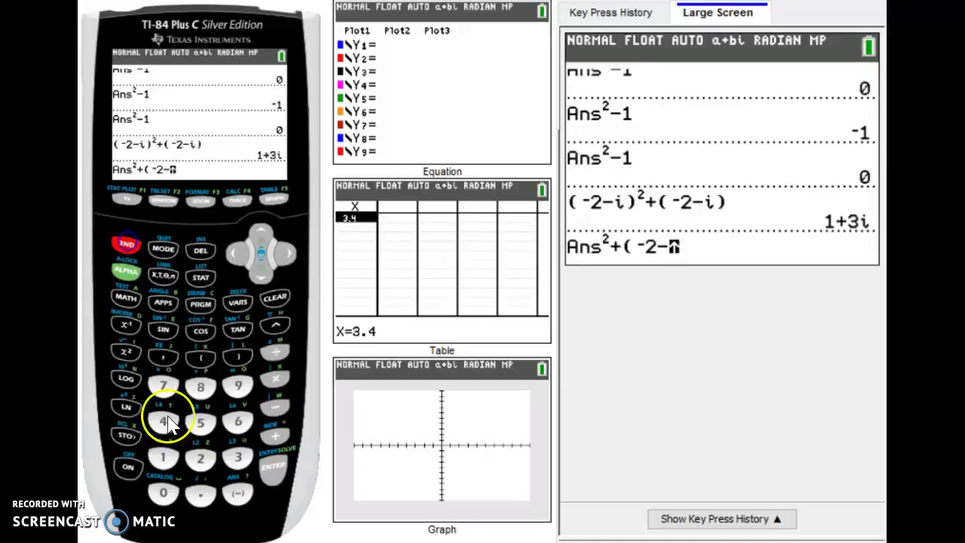
{"action": "left_click", "coordinate": [201, 493]}
{"action": "left_click", "coordinate": [237, 356]}
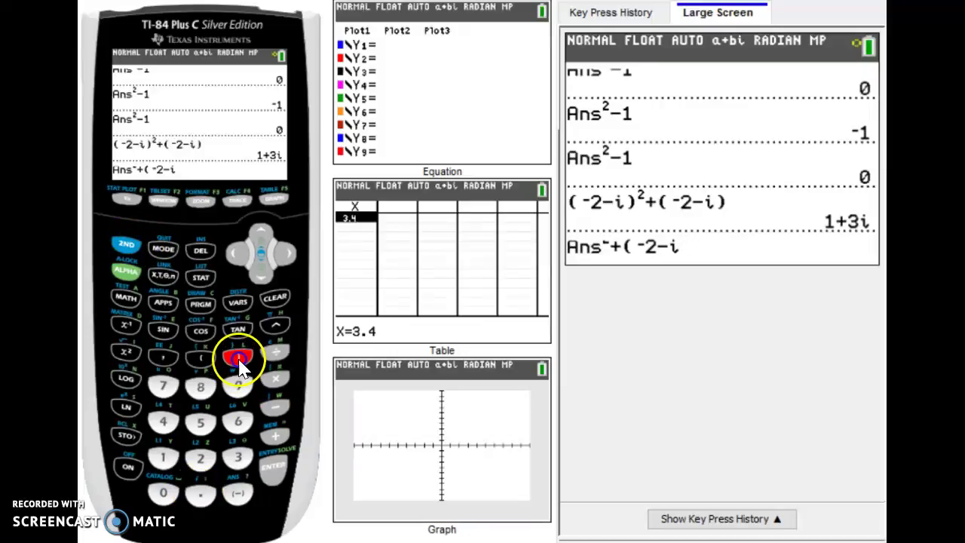
{"action": "left_click", "coordinate": [273, 473]}
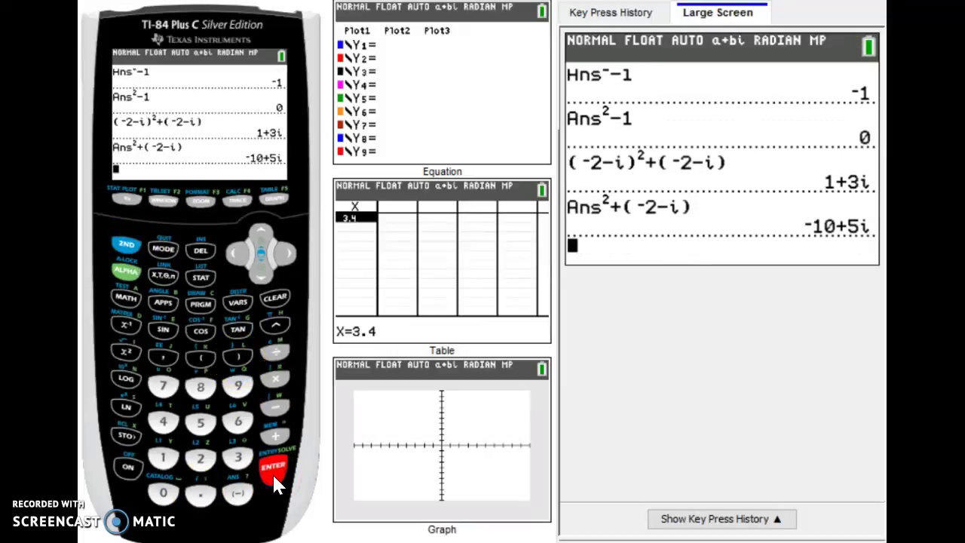
Iterate until values escape to about 1.69E16-5.57E16i, then clear the home screen
{"action": "left_click", "coordinate": [273, 472]}
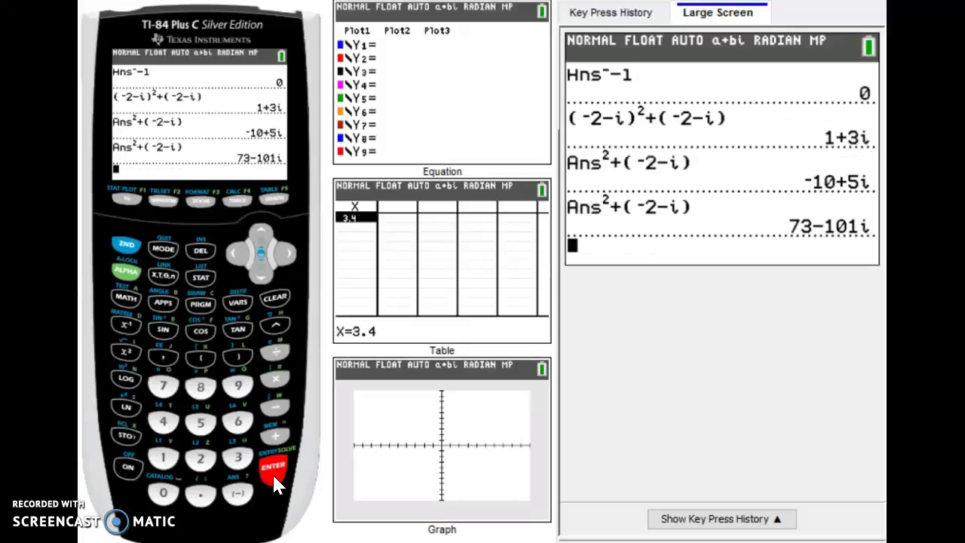
{"action": "left_click", "coordinate": [272, 475]}
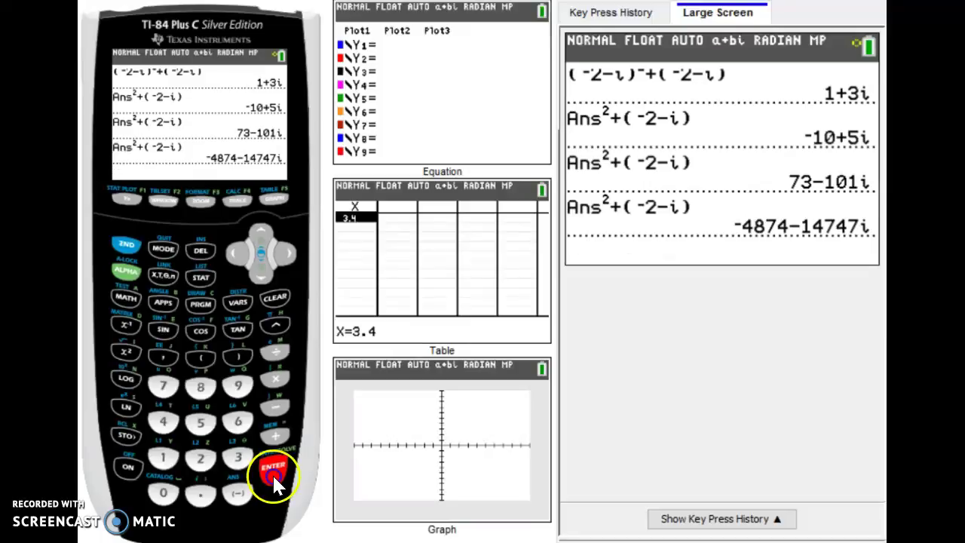
{"action": "left_click", "coordinate": [272, 473]}
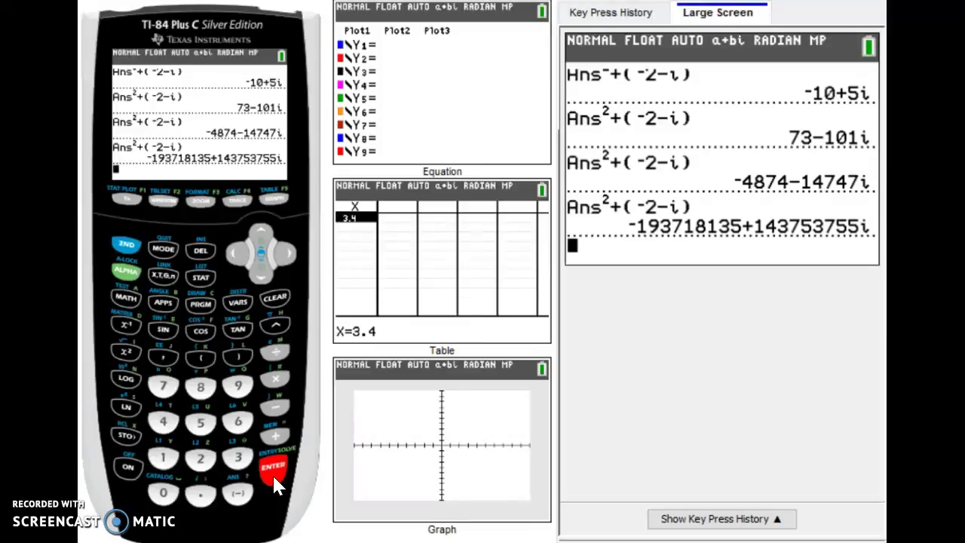
{"action": "left_click", "coordinate": [272, 474]}
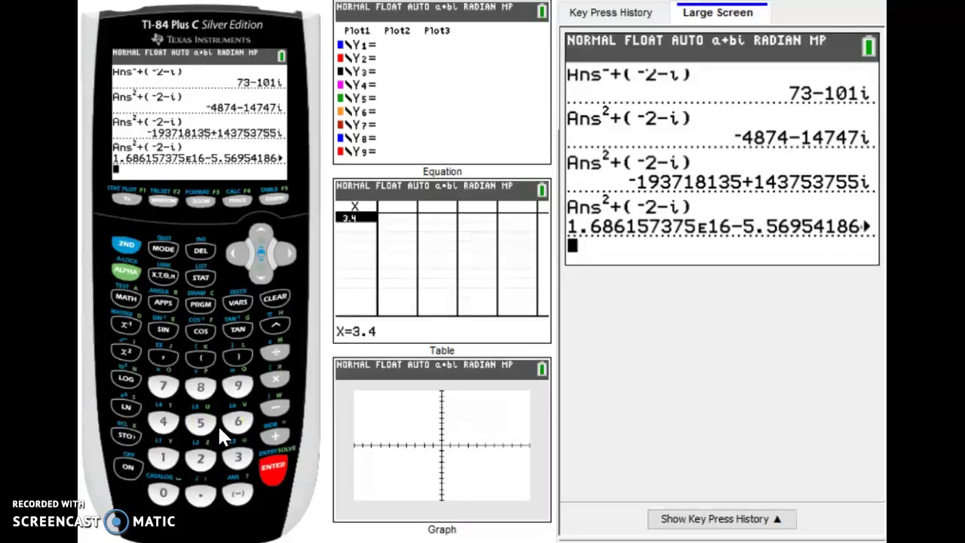
{"action": "left_click", "coordinate": [278, 296]}
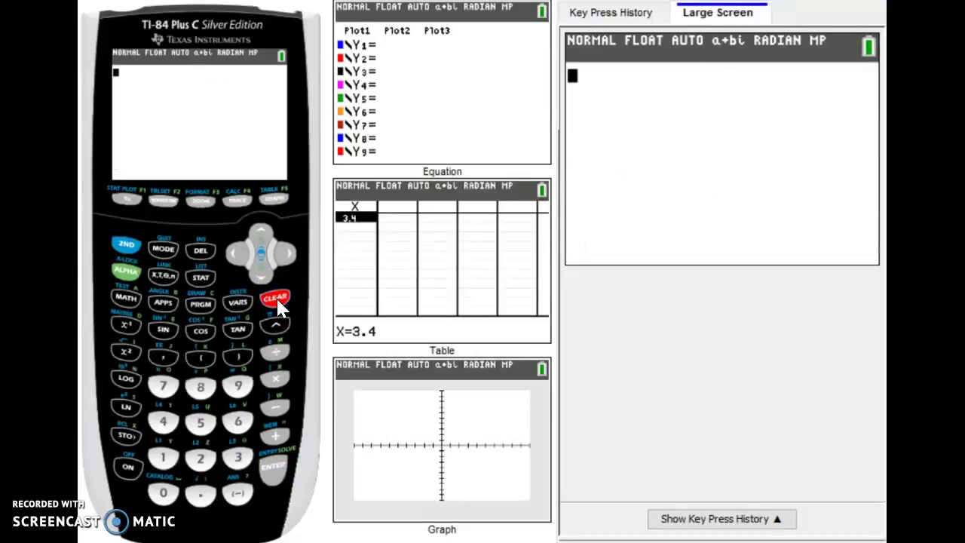
Enter the squared complex constant (1/4−4/7i)² on the home screen
{"action": "left_click", "coordinate": [207, 354]}
{"action": "left_click", "coordinate": [163, 457]}
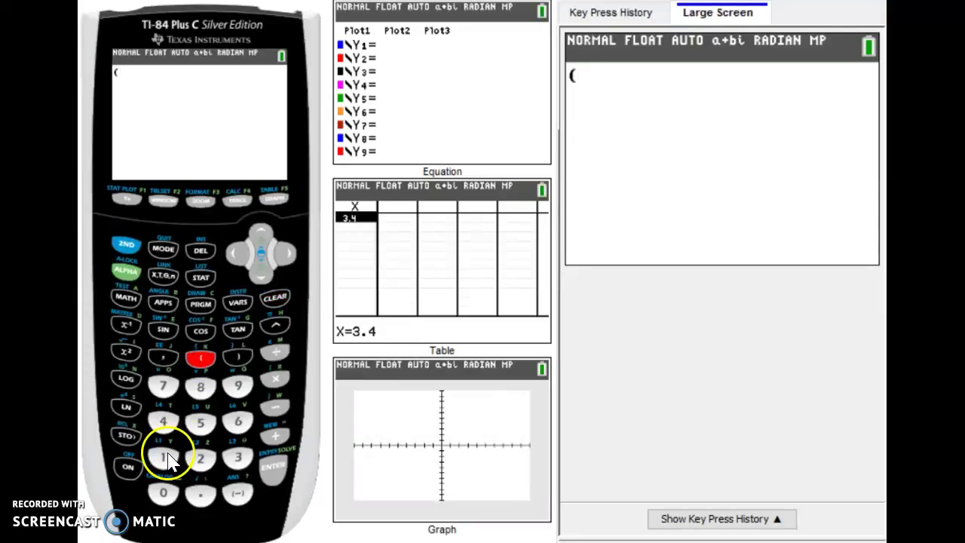
{"action": "left_click", "coordinate": [276, 352]}
{"action": "left_click", "coordinate": [163, 422]}
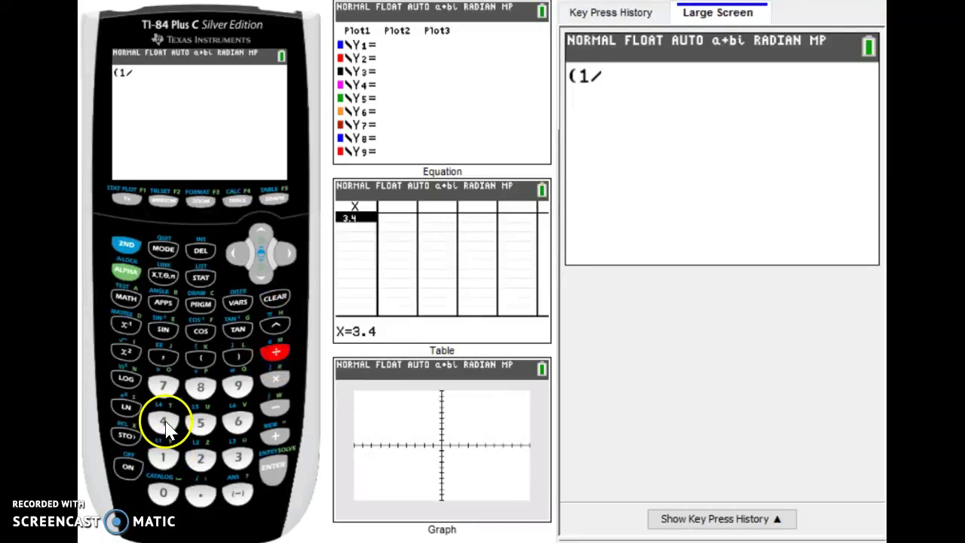
{"action": "left_click", "coordinate": [276, 413]}
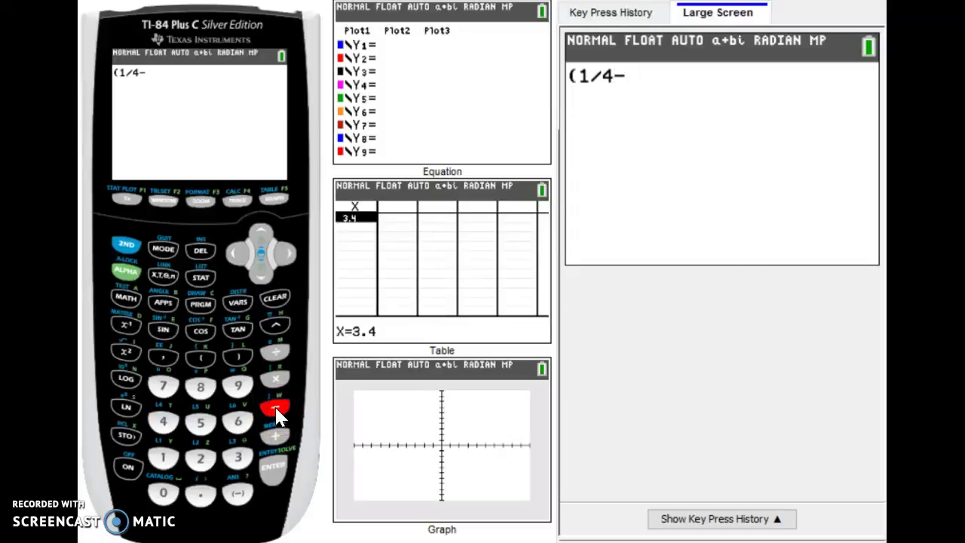
{"action": "left_click", "coordinate": [217, 426]}
{"action": "left_click", "coordinate": [163, 422]}
{"action": "left_click", "coordinate": [275, 365]}
{"action": "left_click", "coordinate": [163, 385]}
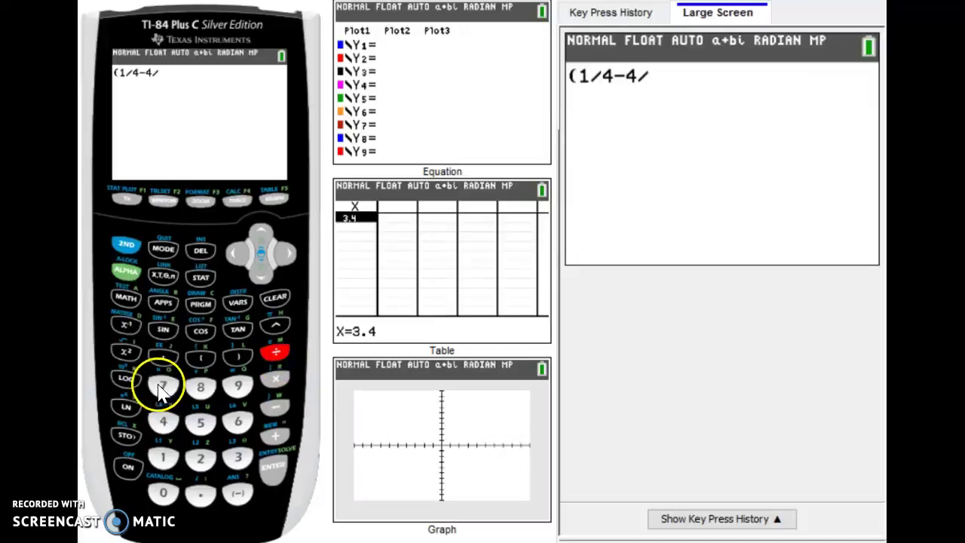
{"action": "left_click", "coordinate": [126, 241]}
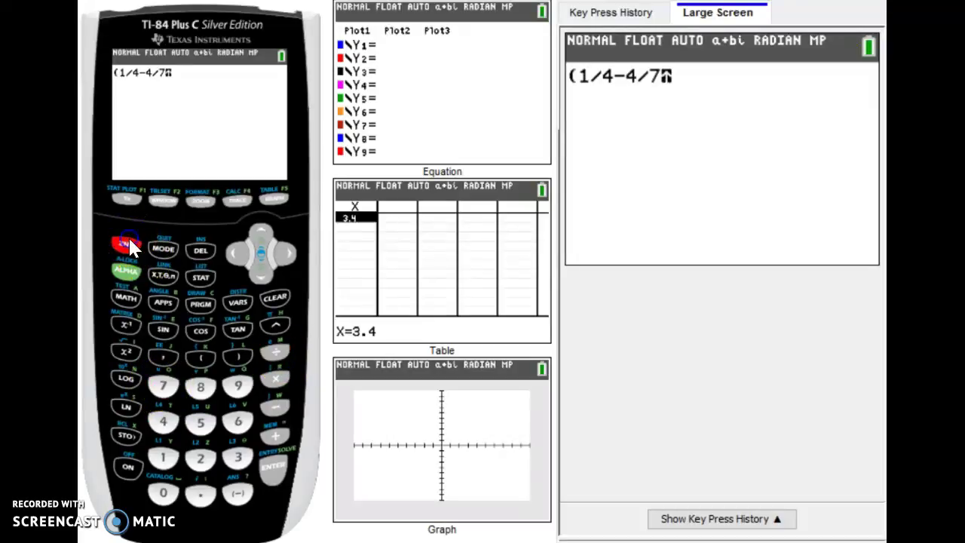
{"action": "left_click", "coordinate": [219, 494]}
{"action": "left_click", "coordinate": [238, 356]}
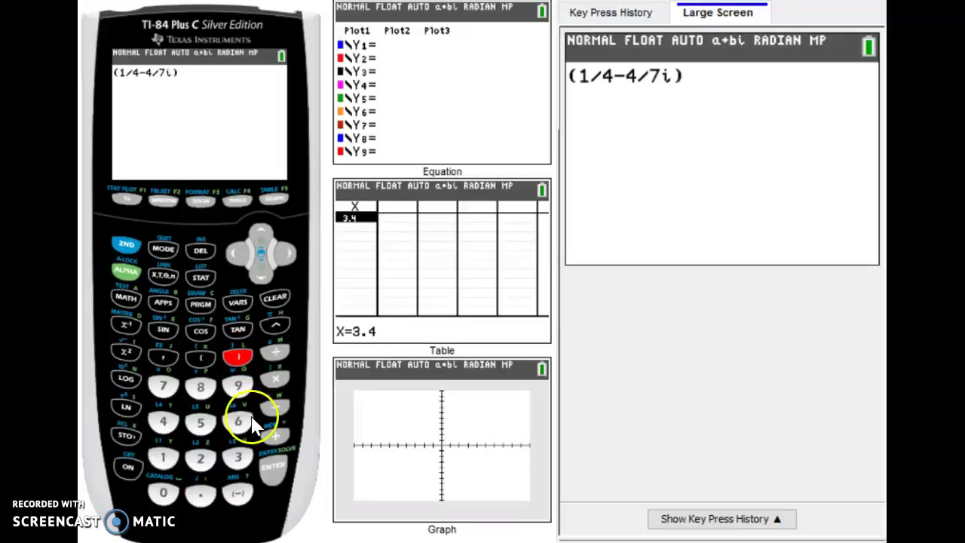
{"action": "left_click", "coordinate": [276, 330]}
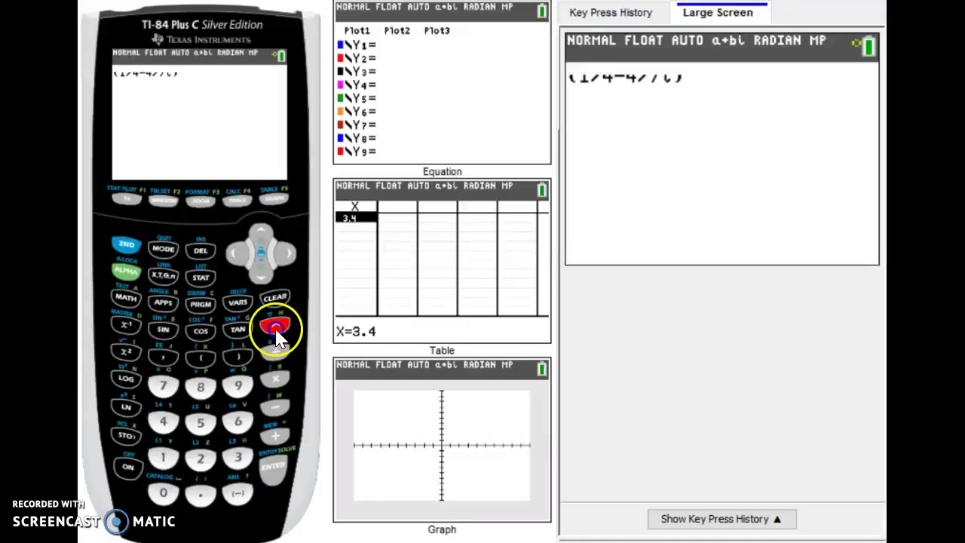
{"action": "left_click", "coordinate": [200, 458]}
{"action": "left_click", "coordinate": [283, 256]}
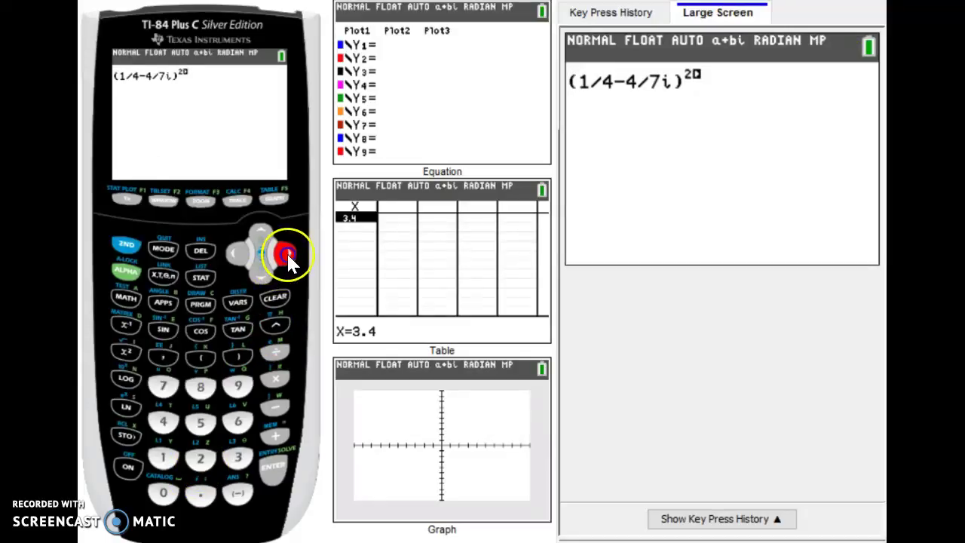
Add +(1/4−4/7i) and evaluate, giving -.0140306122-.8571428571i
{"action": "left_click", "coordinate": [274, 434]}
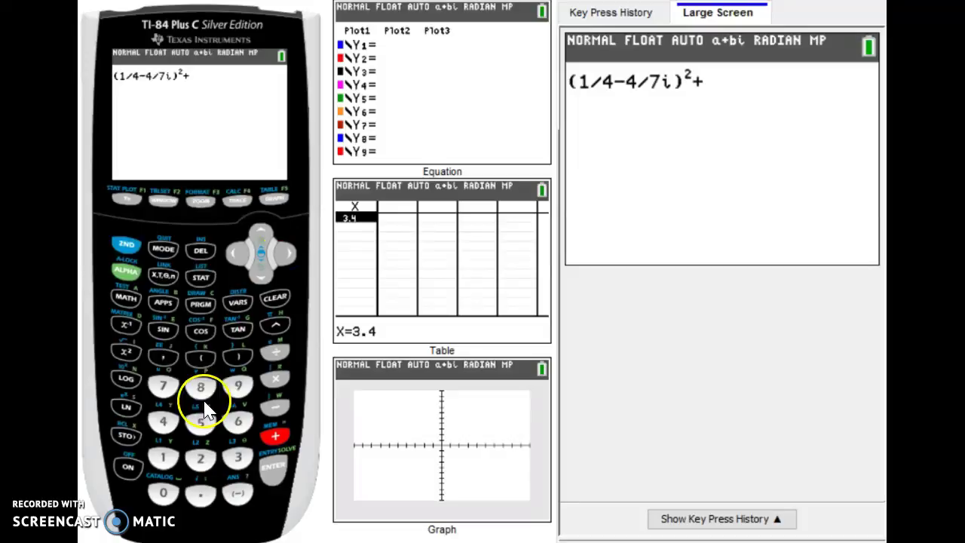
{"action": "left_click", "coordinate": [201, 357]}
{"action": "left_click", "coordinate": [164, 458]}
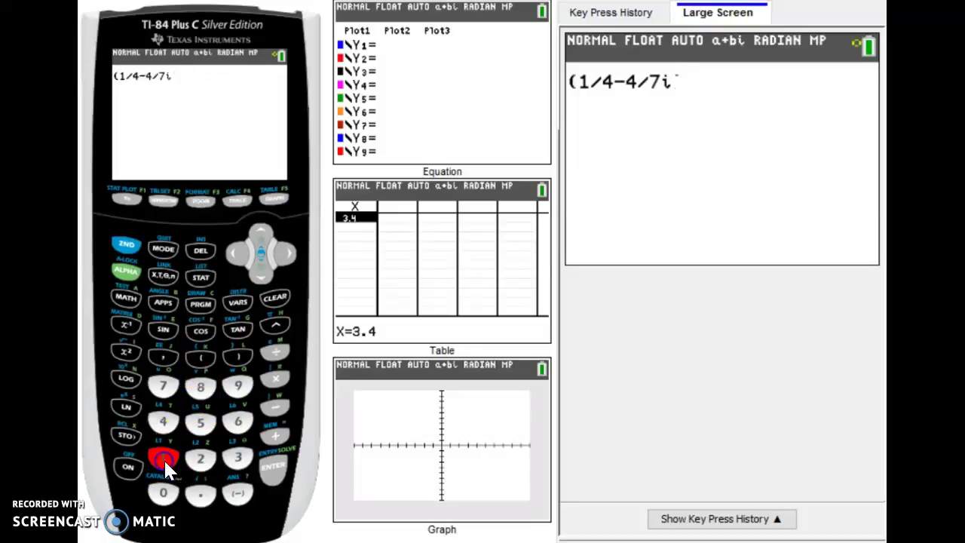
{"action": "left_click", "coordinate": [275, 351]}
{"action": "left_click", "coordinate": [164, 422]}
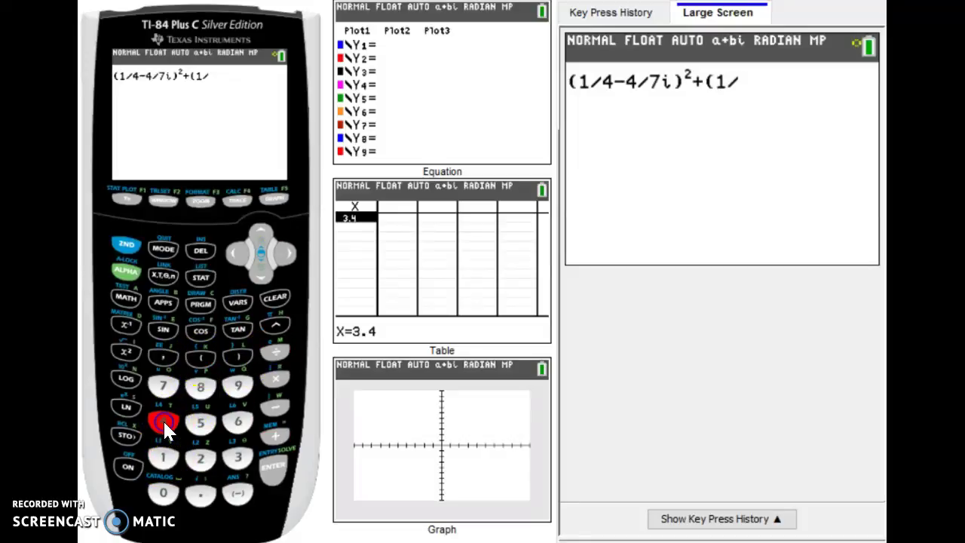
{"action": "left_click", "coordinate": [275, 407]}
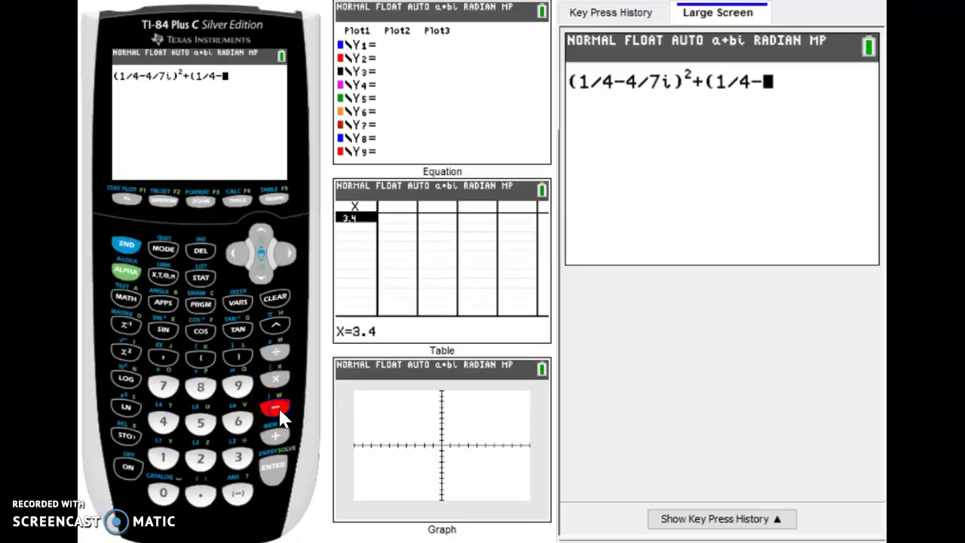
{"action": "left_click", "coordinate": [164, 422]}
{"action": "left_click", "coordinate": [277, 359]}
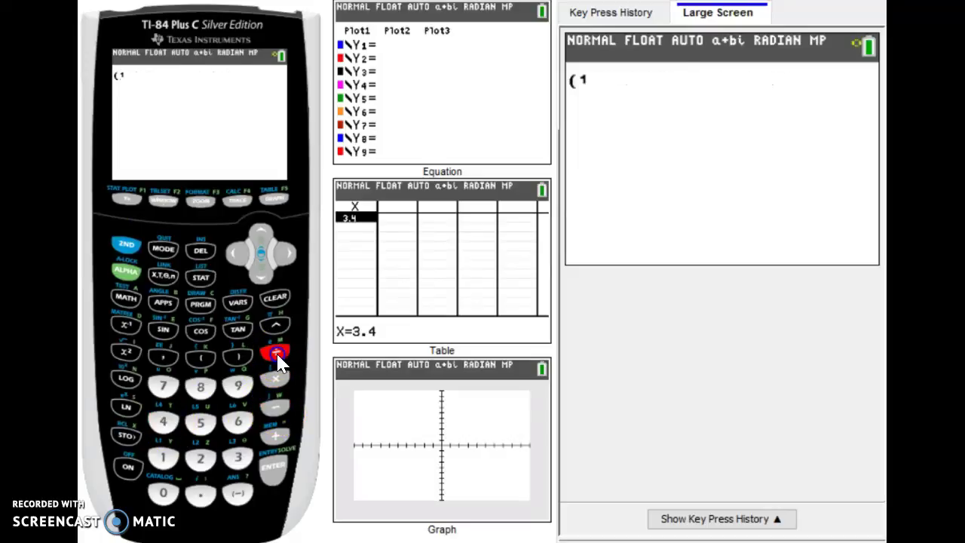
{"action": "left_click", "coordinate": [174, 389]}
{"action": "left_click", "coordinate": [241, 352]}
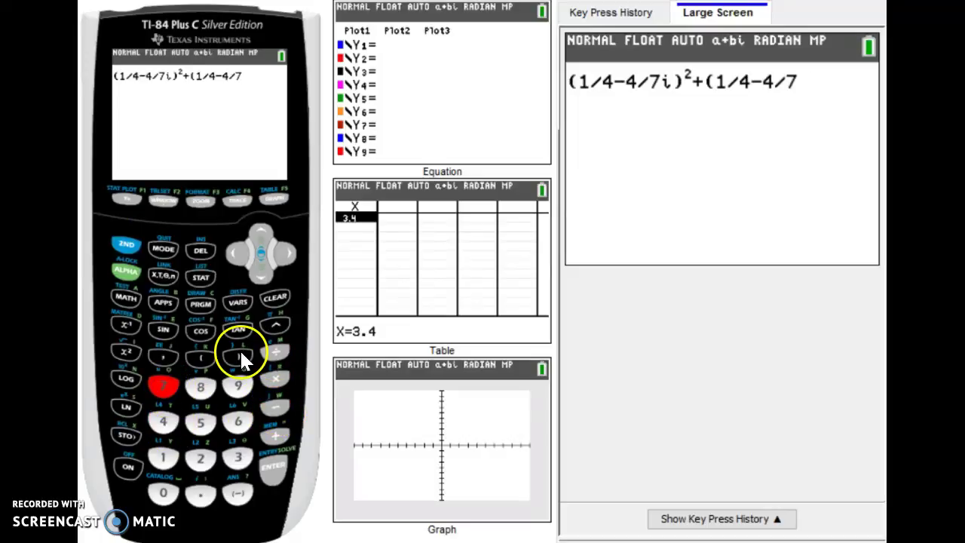
{"action": "left_click", "coordinate": [126, 245]}
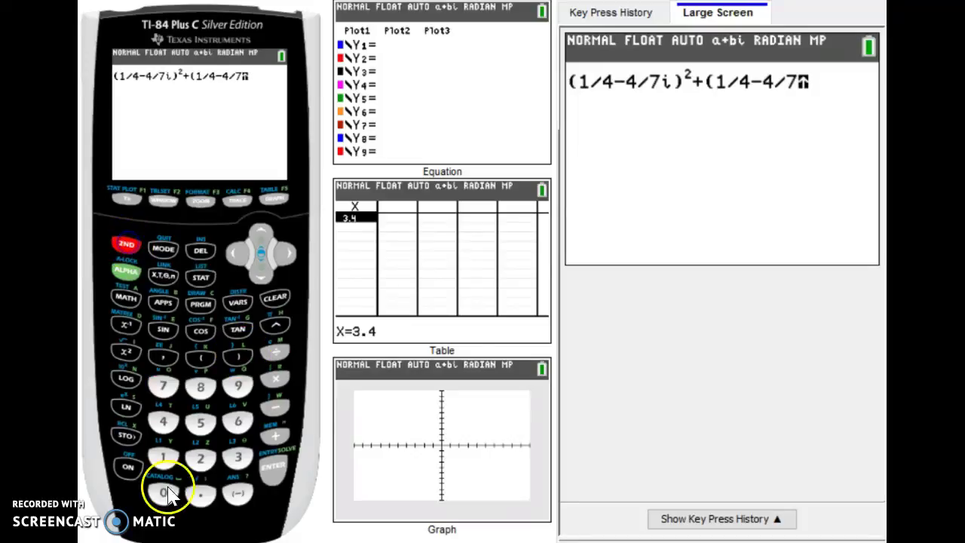
{"action": "left_click", "coordinate": [202, 496]}
{"action": "left_click", "coordinate": [236, 354]}
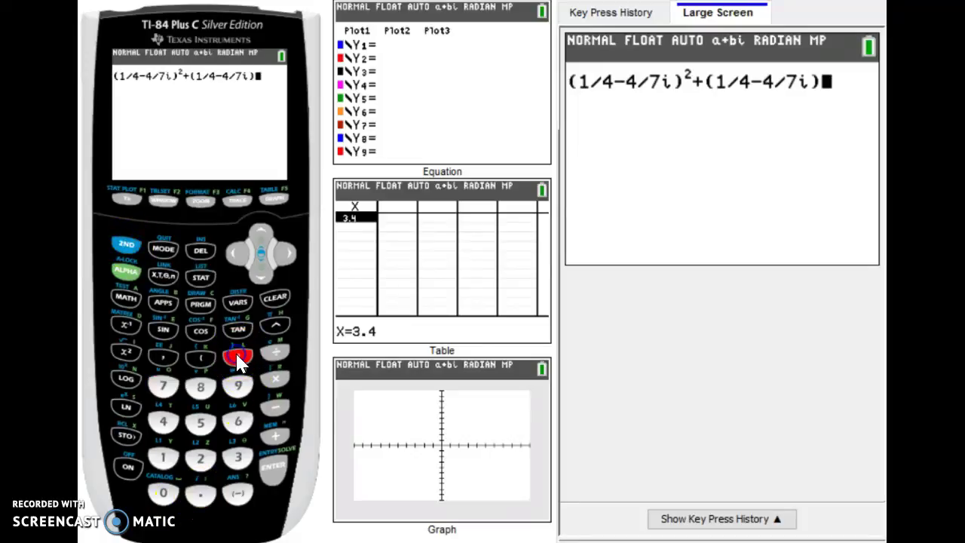
{"action": "left_click", "coordinate": [274, 469]}
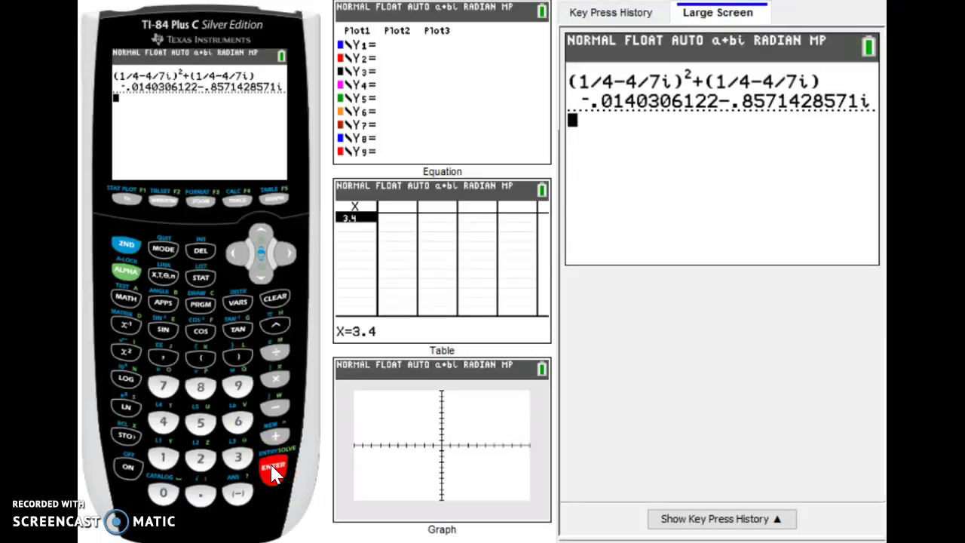
Square the previous answer as Ans² and start adding to it
{"action": "left_click", "coordinate": [224, 396]}
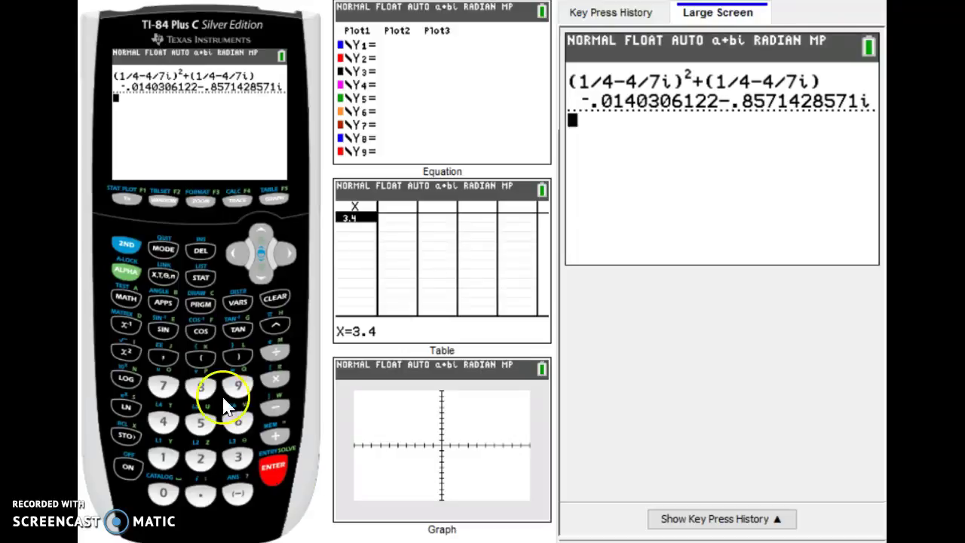
{"action": "left_click", "coordinate": [275, 326]}
{"action": "left_click", "coordinate": [201, 458]}
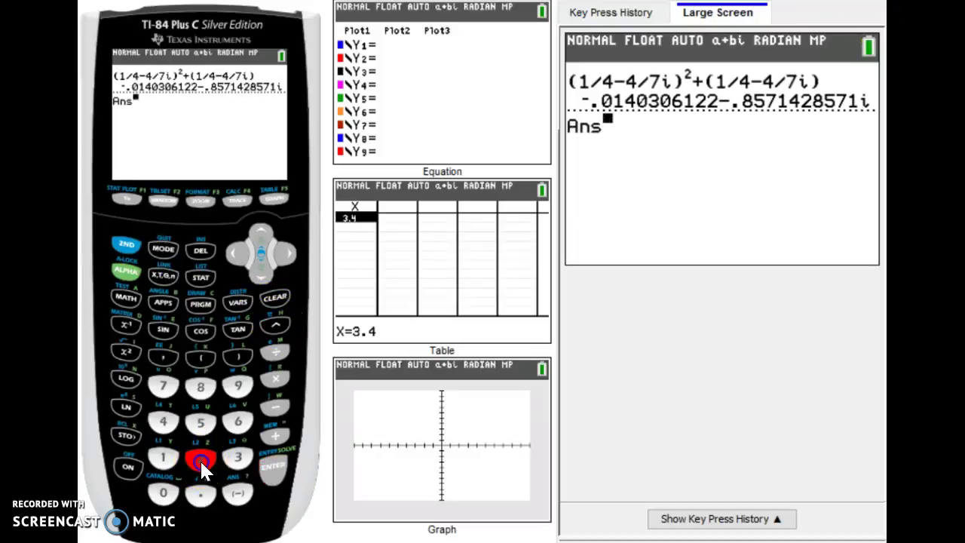
{"action": "left_click", "coordinate": [290, 253]}
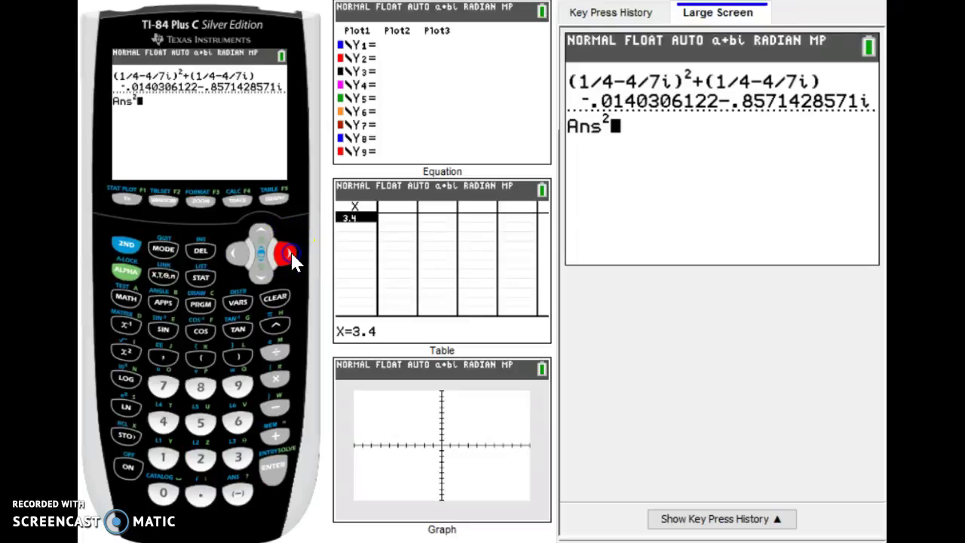
{"action": "left_click", "coordinate": [275, 436]}
Complete the added constant (1/4−4/7i) and evaluate, giving -.4844970195-.5473760933i
{"action": "left_click", "coordinate": [200, 357]}
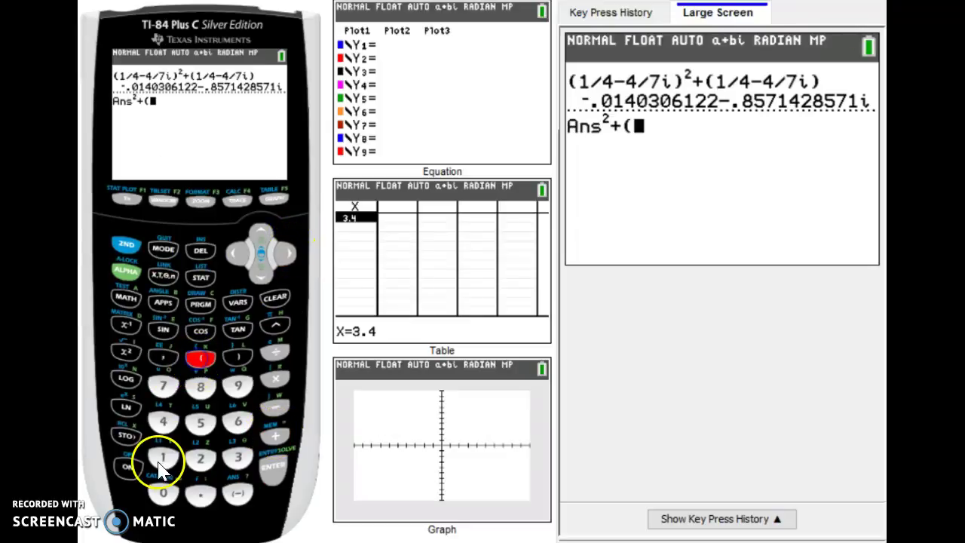
{"action": "left_click", "coordinate": [163, 457]}
{"action": "left_click", "coordinate": [276, 354]}
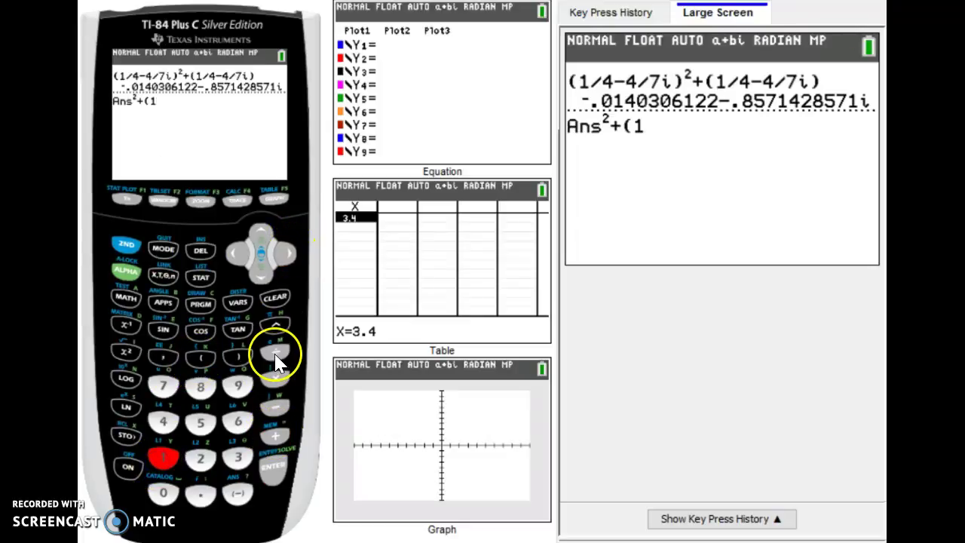
{"action": "left_click", "coordinate": [163, 421]}
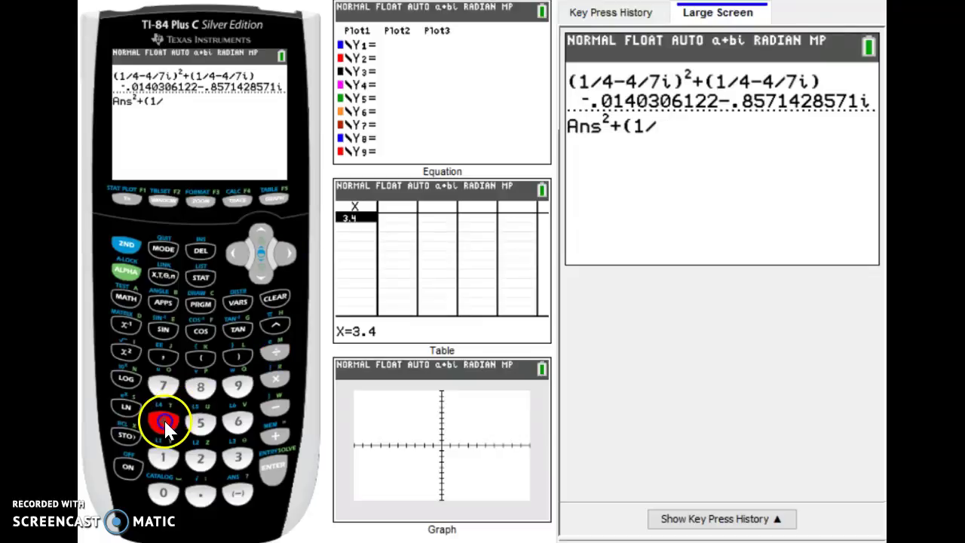
{"action": "left_click", "coordinate": [276, 411]}
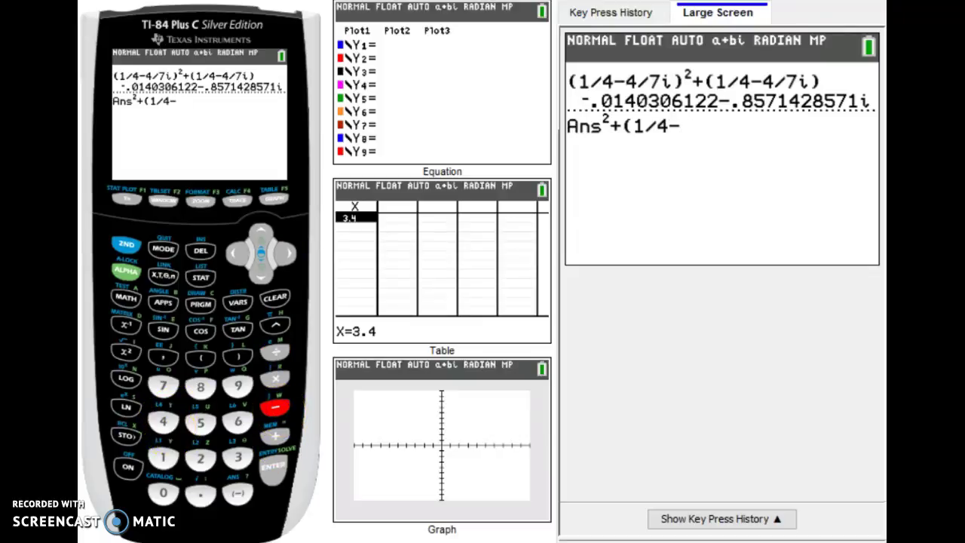
{"action": "left_click", "coordinate": [163, 421]}
{"action": "left_click", "coordinate": [275, 354]}
{"action": "left_click", "coordinate": [162, 386]}
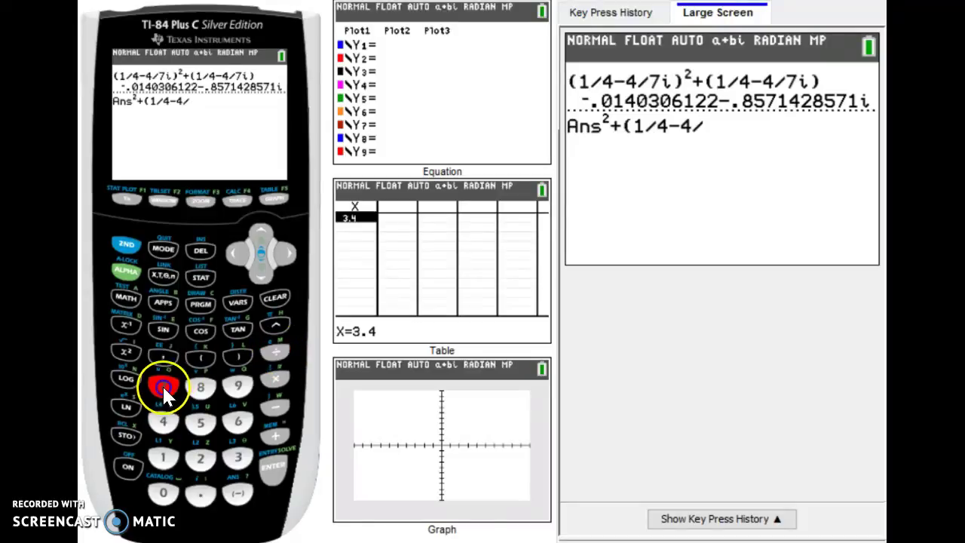
{"action": "left_click", "coordinate": [126, 244]}
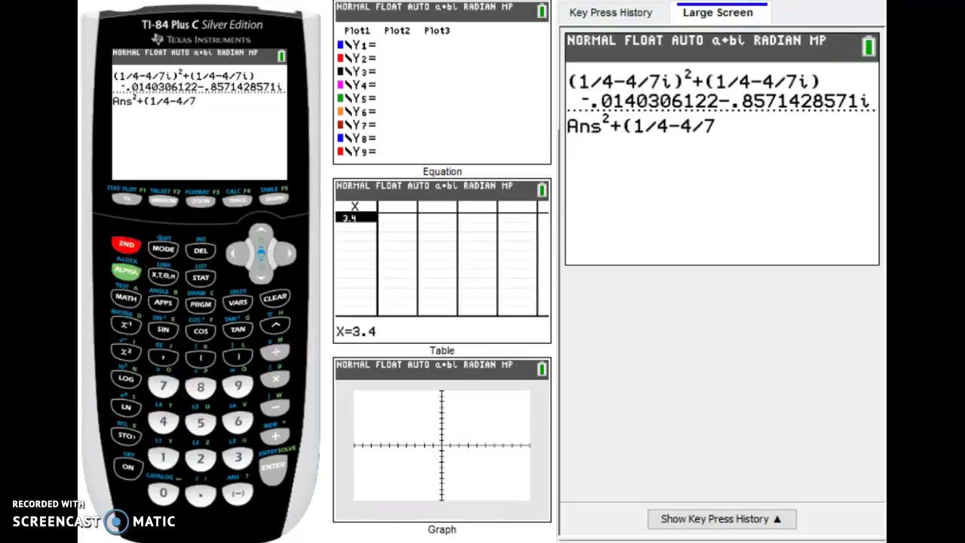
{"action": "left_click", "coordinate": [200, 494]}
{"action": "left_click", "coordinate": [242, 360]}
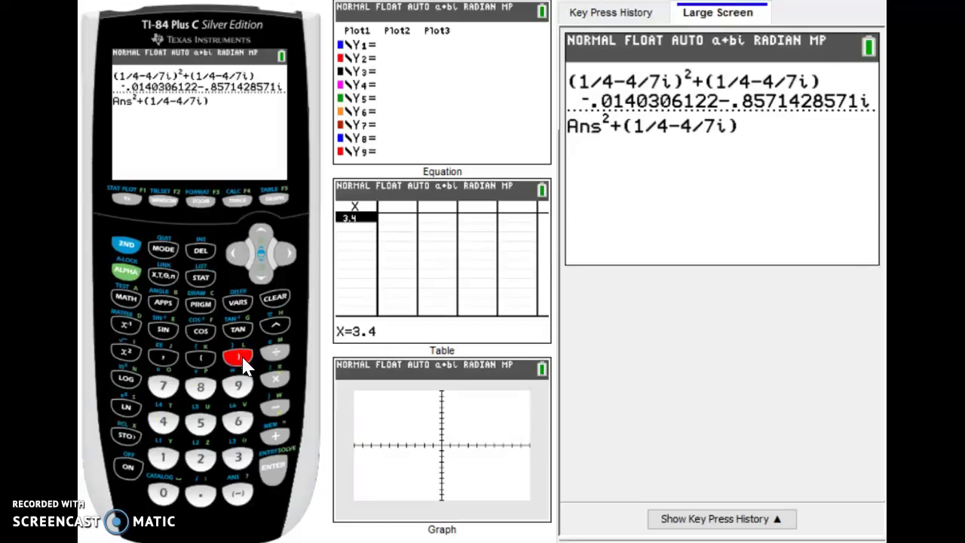
{"action": "left_click", "coordinate": [274, 471]}
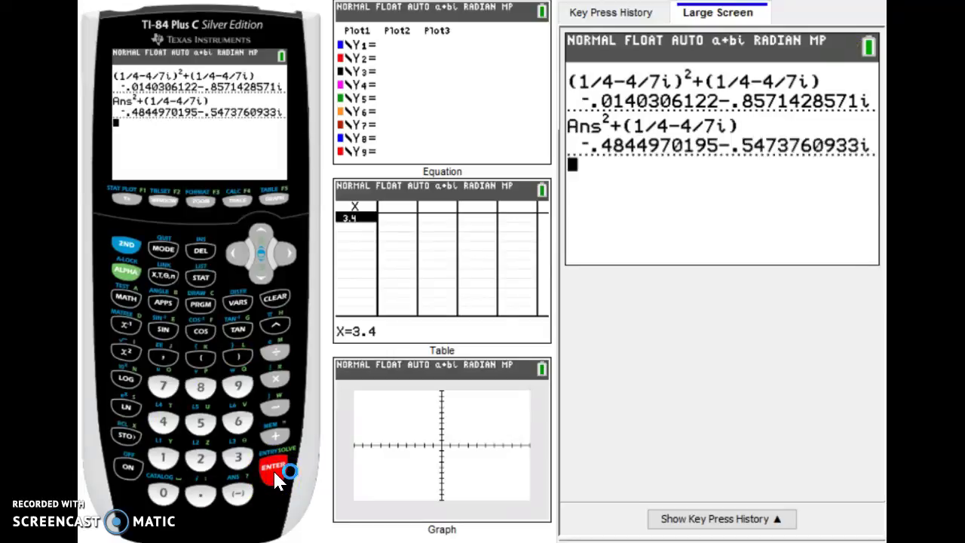
Re-run Ans²+(1/4−4/7i) about 35 times, reaching -.5229363636-.6947206678i
{"action": "left_click", "coordinate": [274, 473]}
{"action": "left_click", "coordinate": [276, 476]}
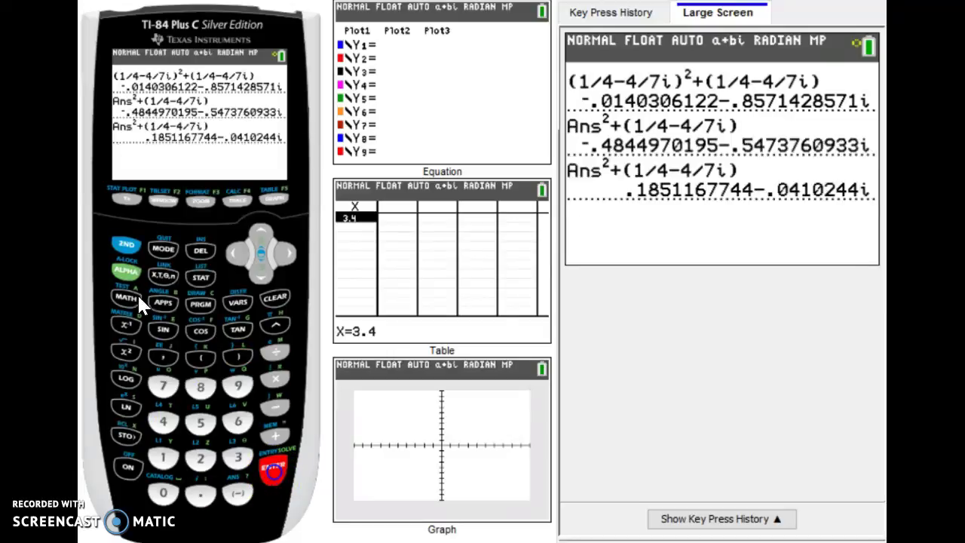
{"action": "left_click", "coordinate": [276, 476]}
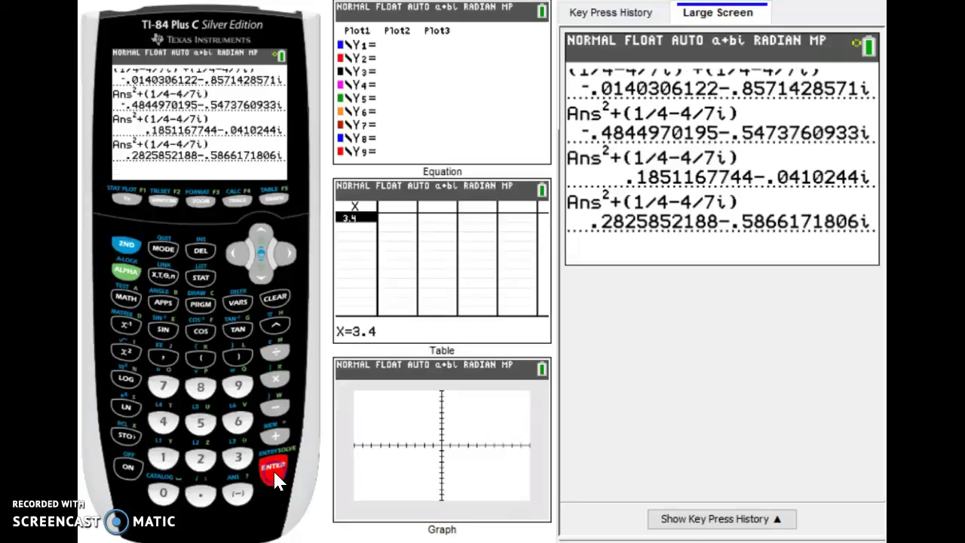
{"action": "left_click", "coordinate": [276, 476]}
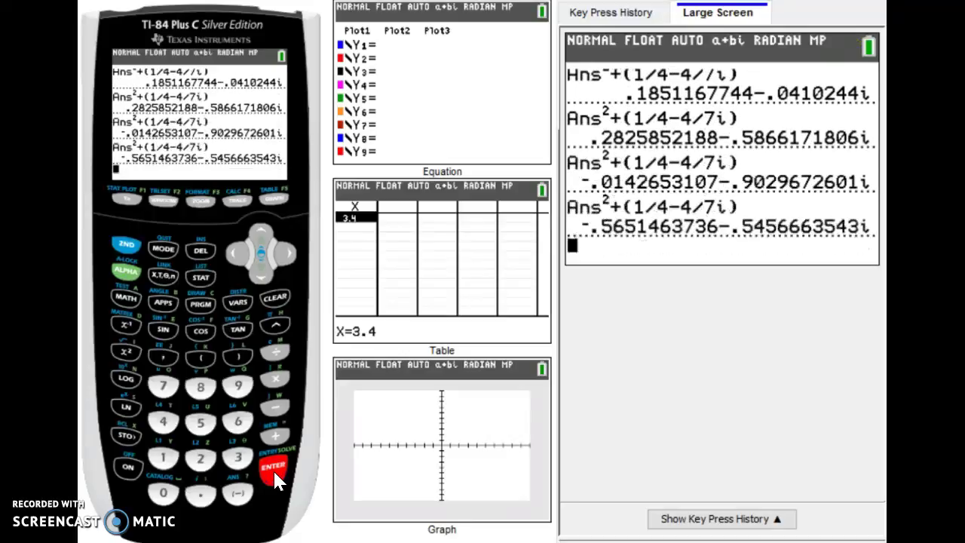
{"action": "left_click", "coordinate": [276, 476]}
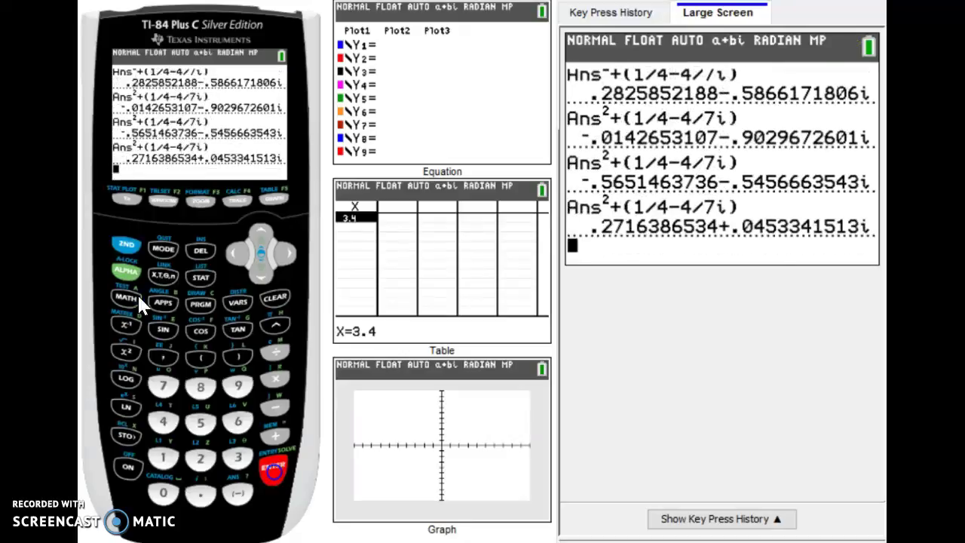
{"action": "left_click", "coordinate": [275, 477]}
{"action": "left_click", "coordinate": [276, 476]}
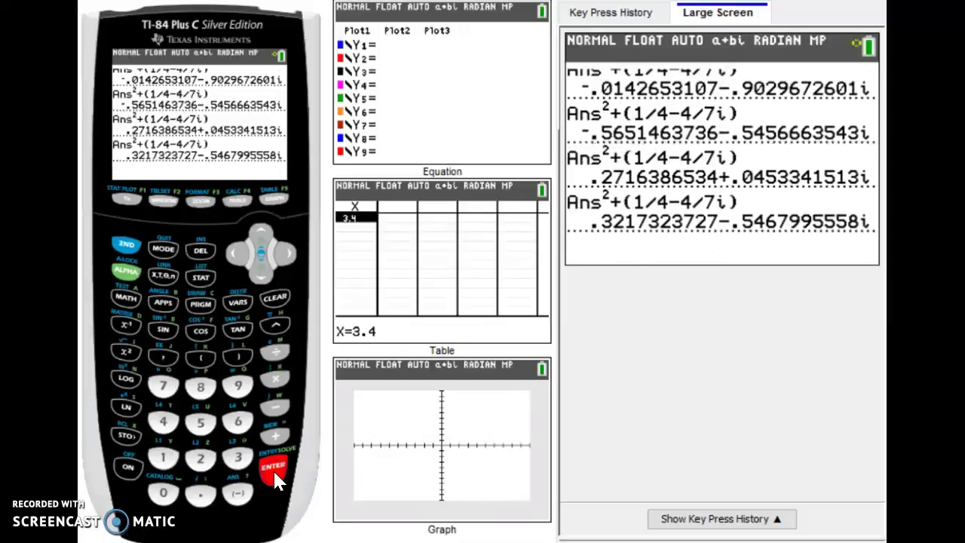
{"action": "left_click", "coordinate": [276, 476]}
{"action": "left_click", "coordinate": [276, 477]}
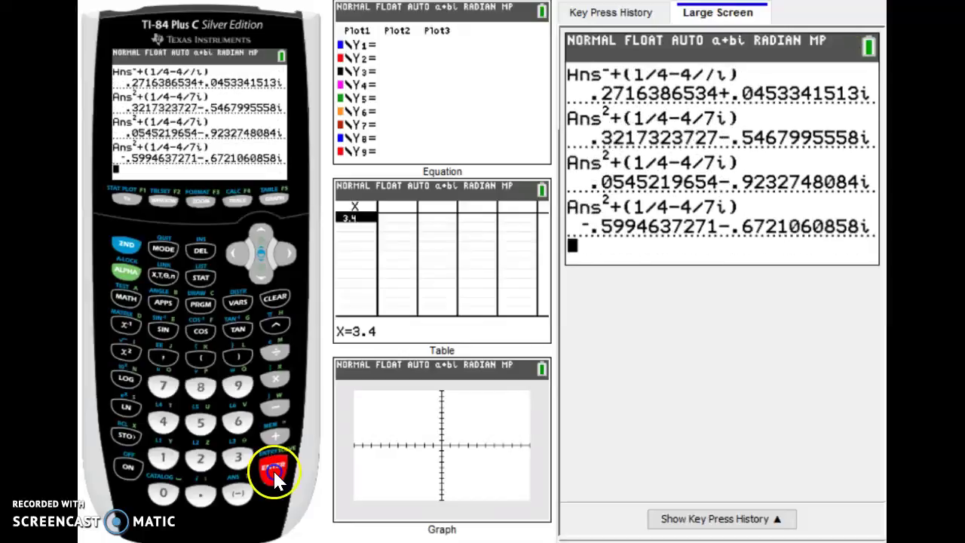
{"action": "left_click", "coordinate": [276, 476]}
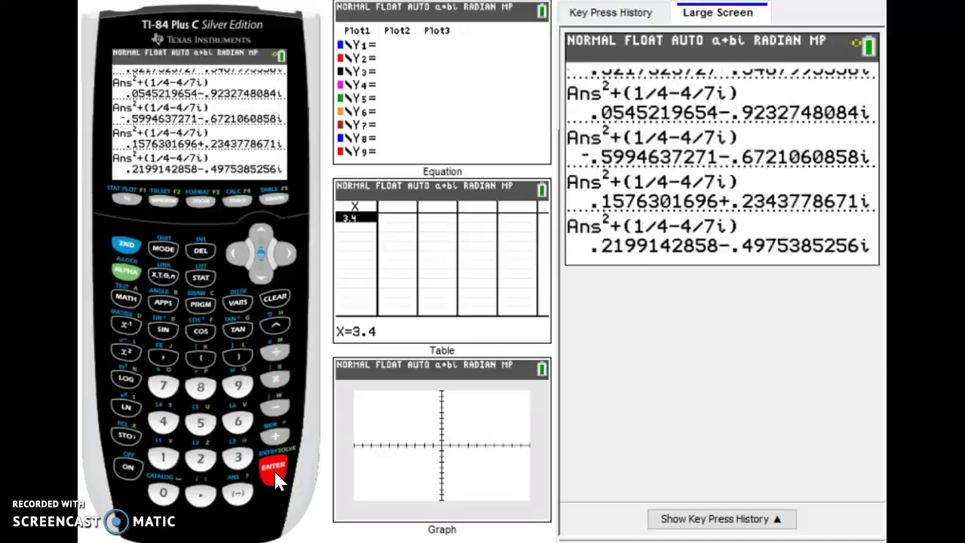
{"action": "left_click", "coordinate": [276, 476]}
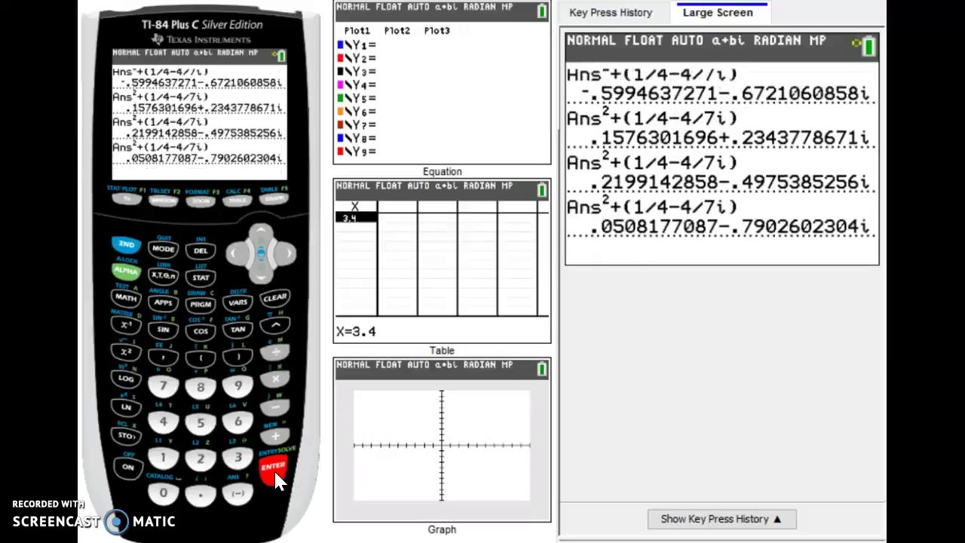
{"action": "left_click", "coordinate": [276, 476]}
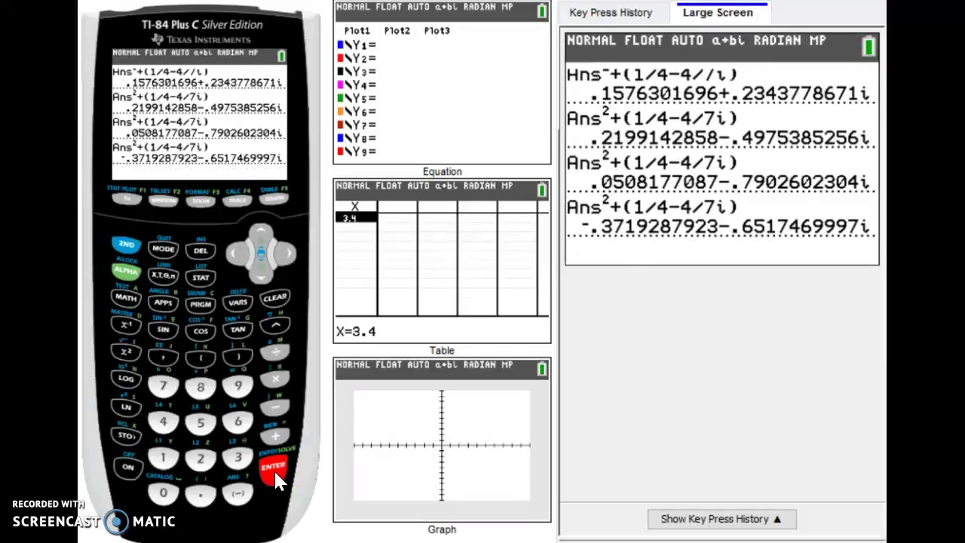
{"action": "left_click", "coordinate": [276, 476]}
{"action": "left_click", "coordinate": [276, 476]}
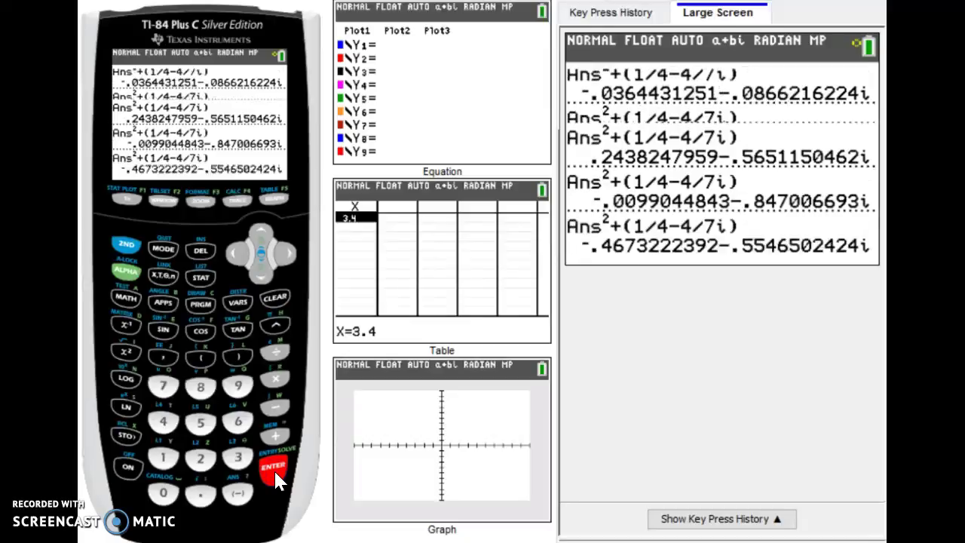
{"action": "left_click", "coordinate": [276, 476]}
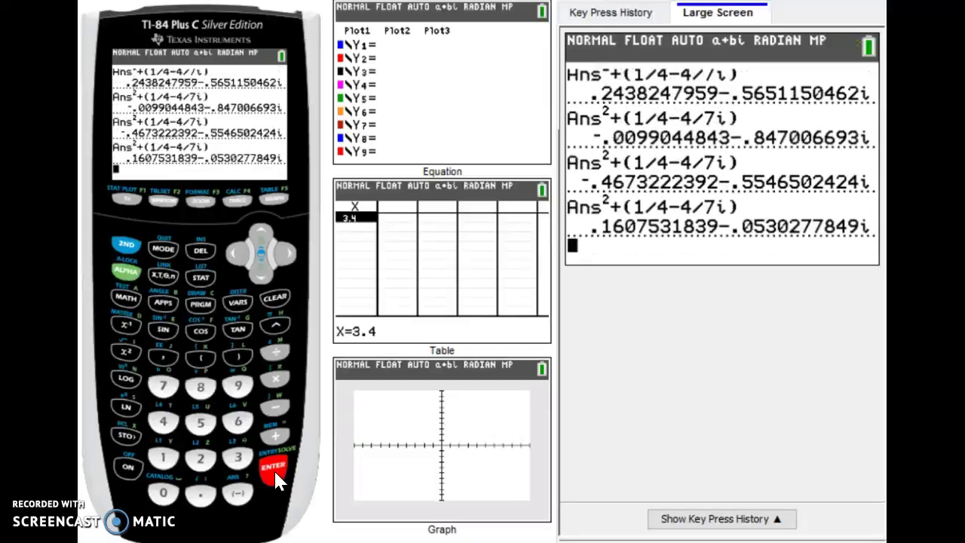
{"action": "left_click", "coordinate": [276, 477]}
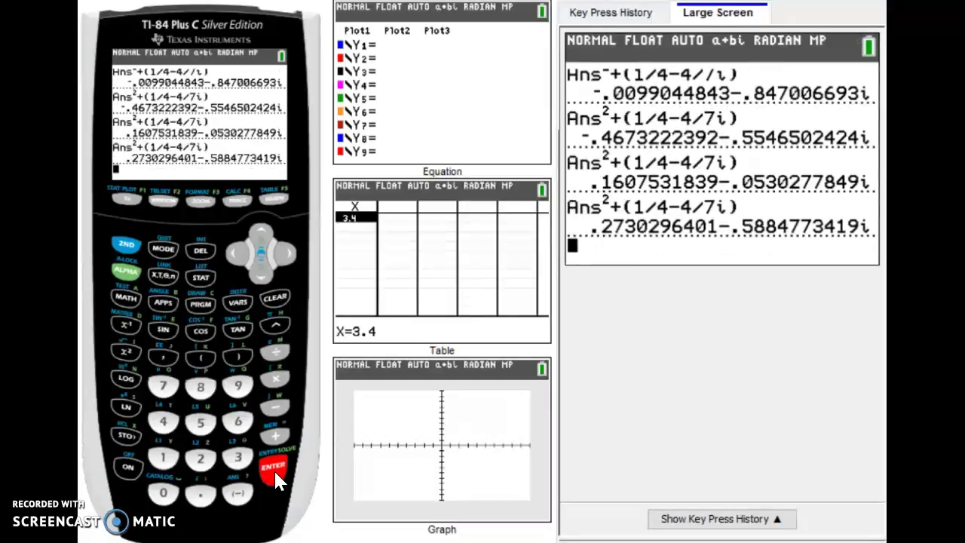
{"action": "left_click", "coordinate": [276, 478]}
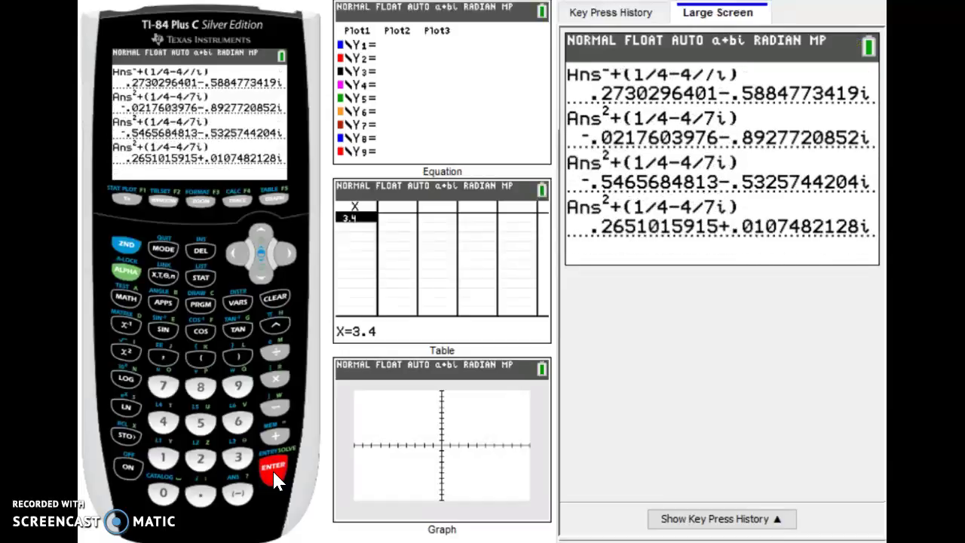
{"action": "left_click", "coordinate": [275, 477]}
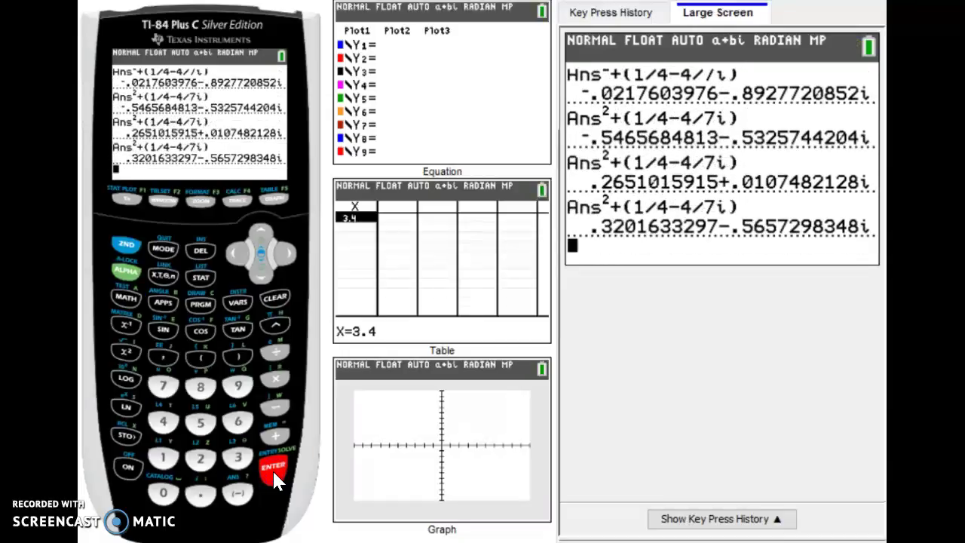
{"action": "left_click", "coordinate": [276, 478]}
{"action": "left_click", "coordinate": [275, 477]}
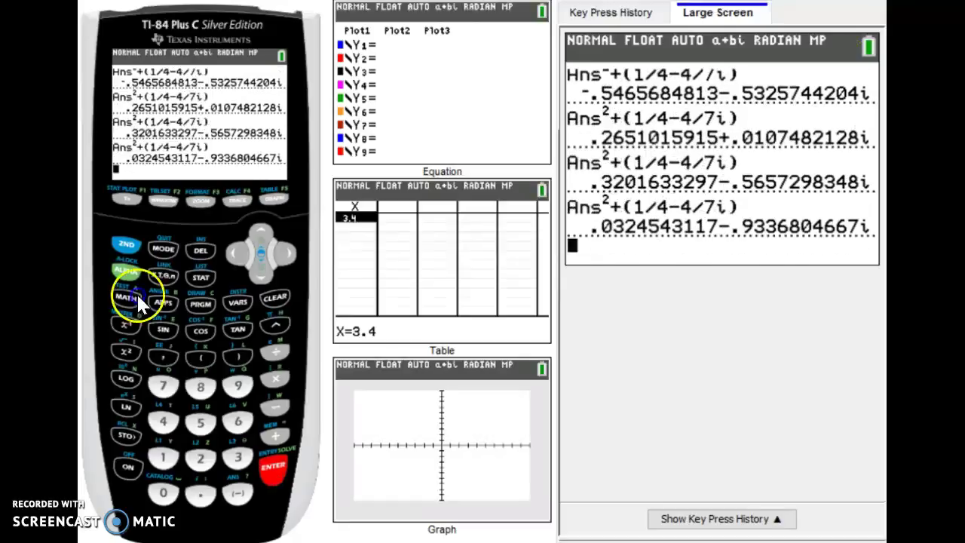
{"action": "left_click", "coordinate": [275, 478]}
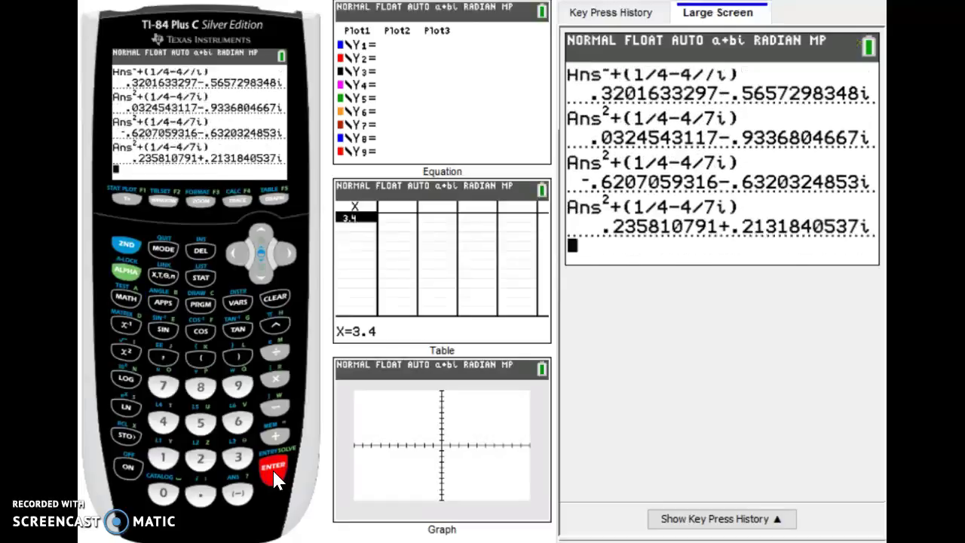
{"action": "left_click", "coordinate": [276, 478]}
{"action": "left_click", "coordinate": [276, 478]}
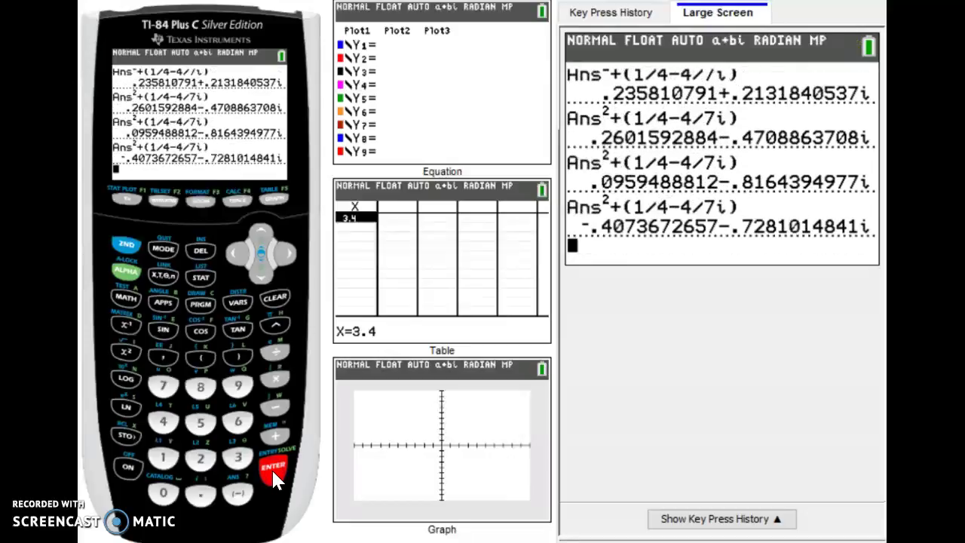
{"action": "left_click", "coordinate": [276, 478]}
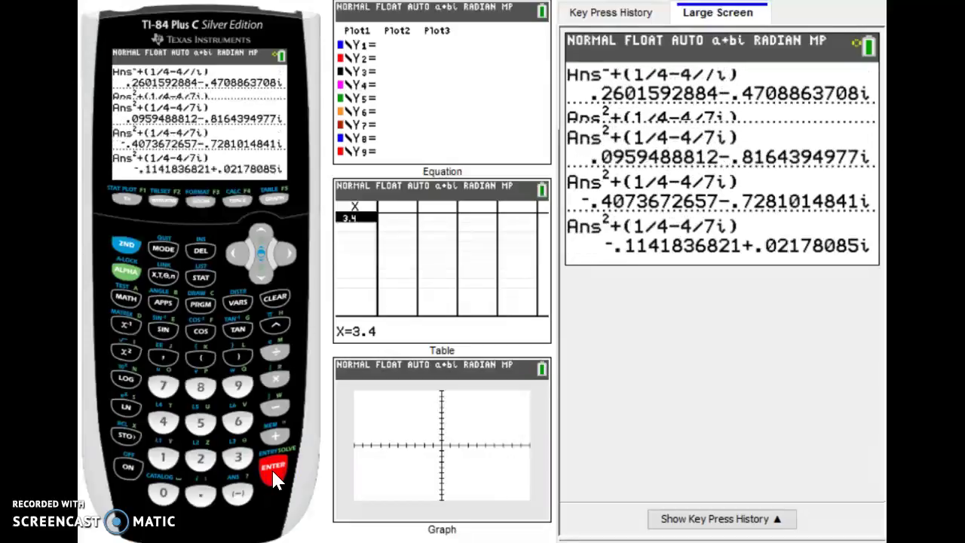
{"action": "left_click", "coordinate": [276, 478]}
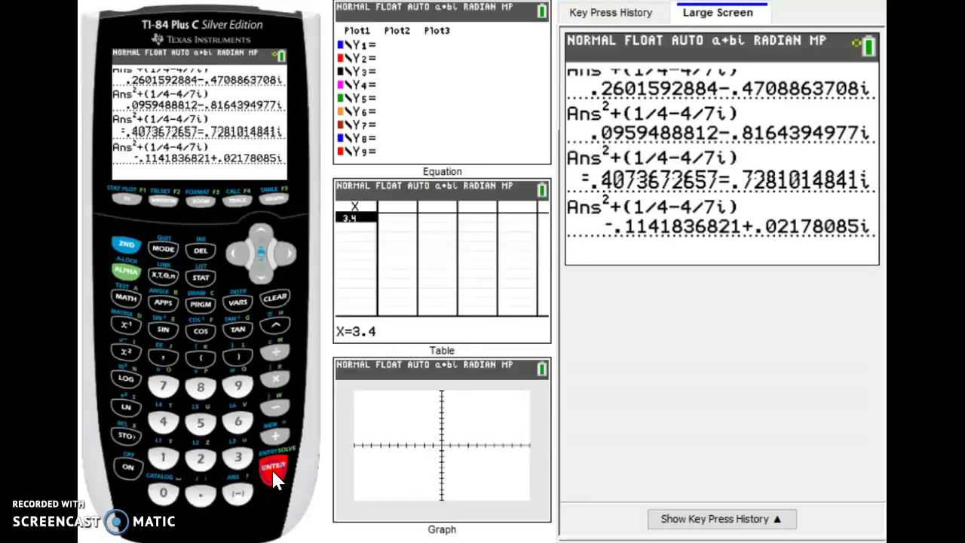
{"action": "left_click", "coordinate": [274, 477]}
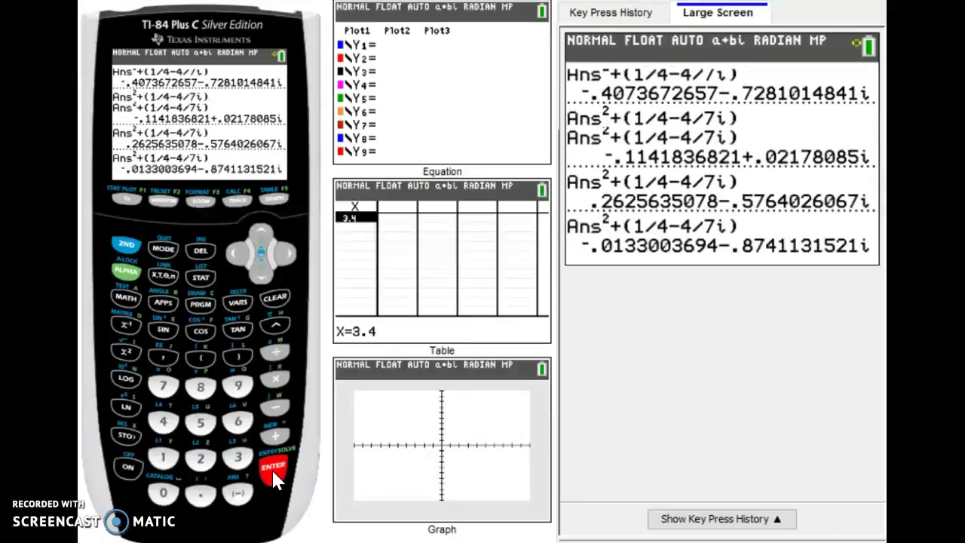
{"action": "left_click", "coordinate": [275, 477]}
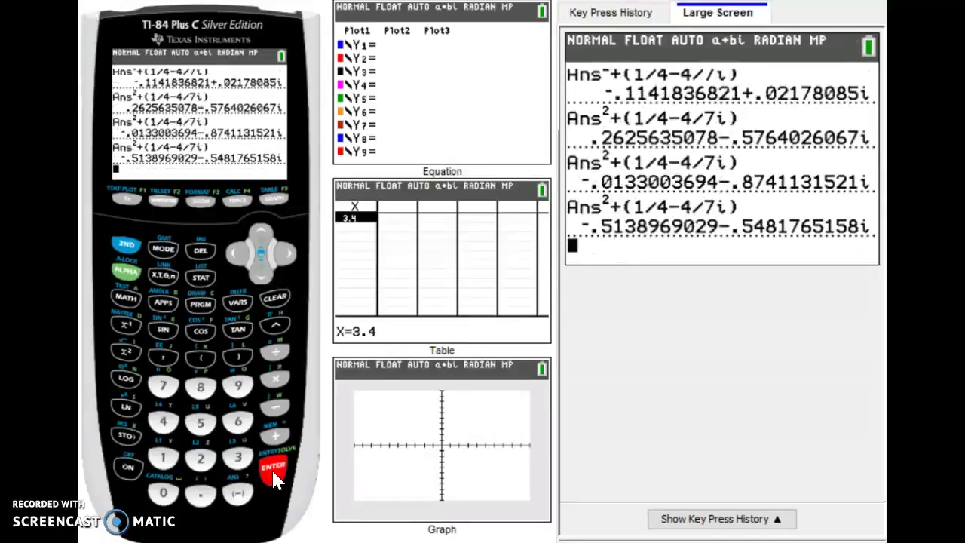
{"action": "left_click", "coordinate": [275, 477]}
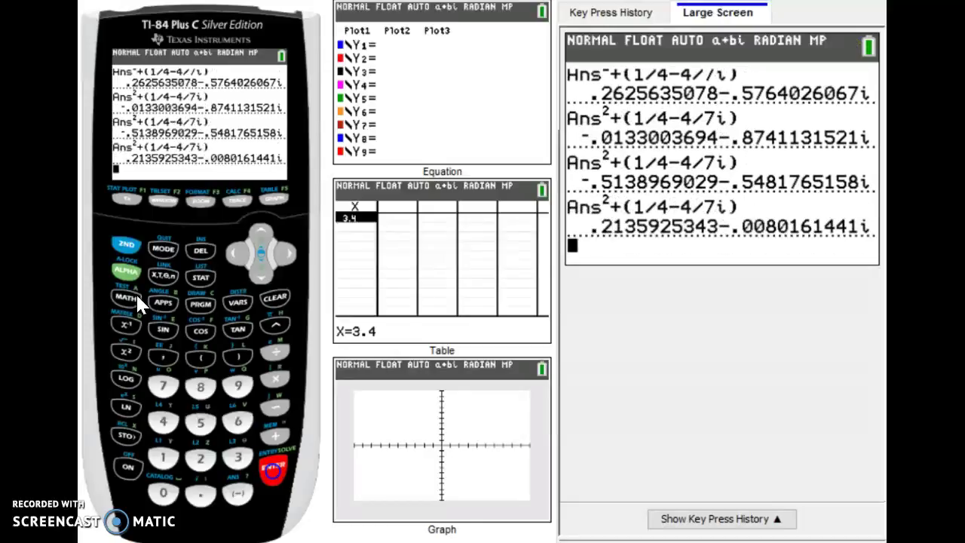
{"action": "left_click", "coordinate": [274, 477]}
{"action": "left_click", "coordinate": [274, 477]}
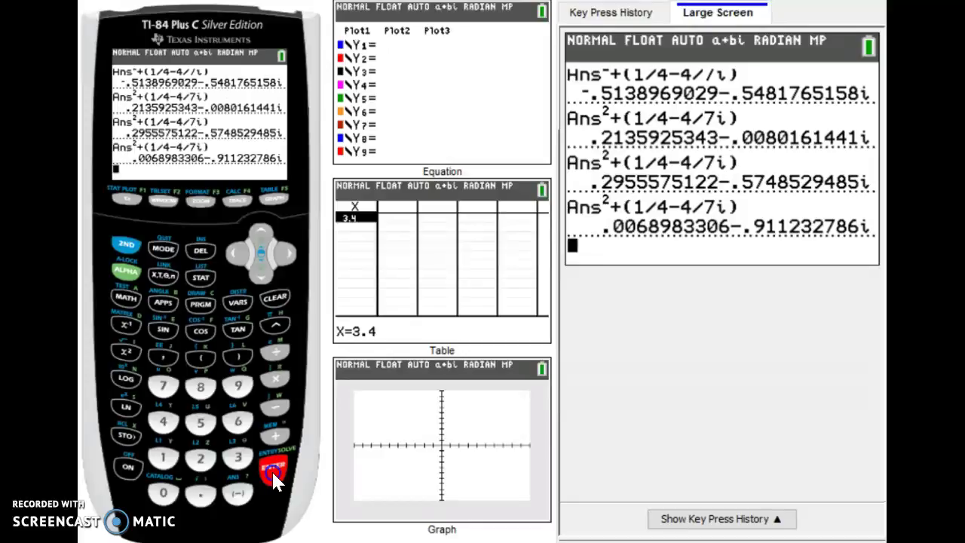
{"action": "left_click", "coordinate": [274, 477]}
{"action": "left_click", "coordinate": [274, 477]}
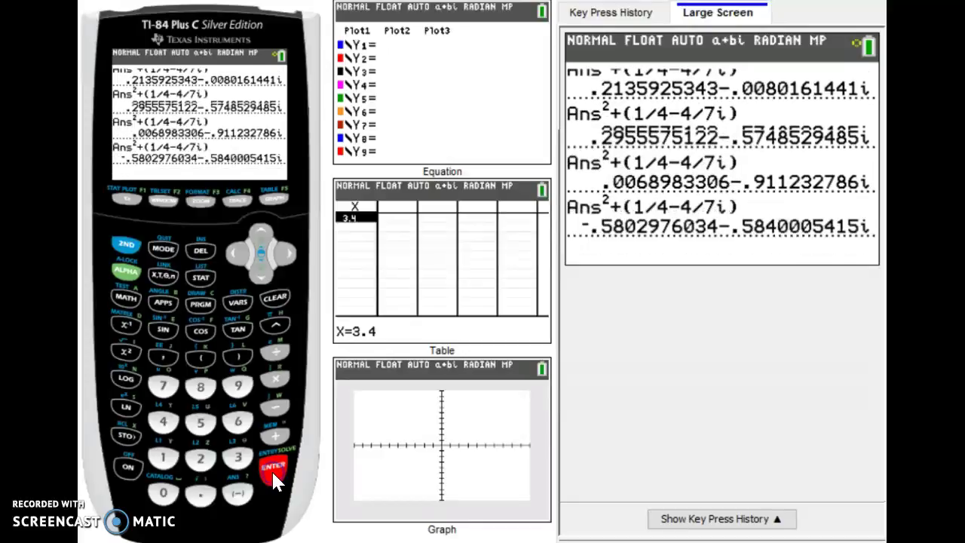
{"action": "left_click", "coordinate": [274, 477]}
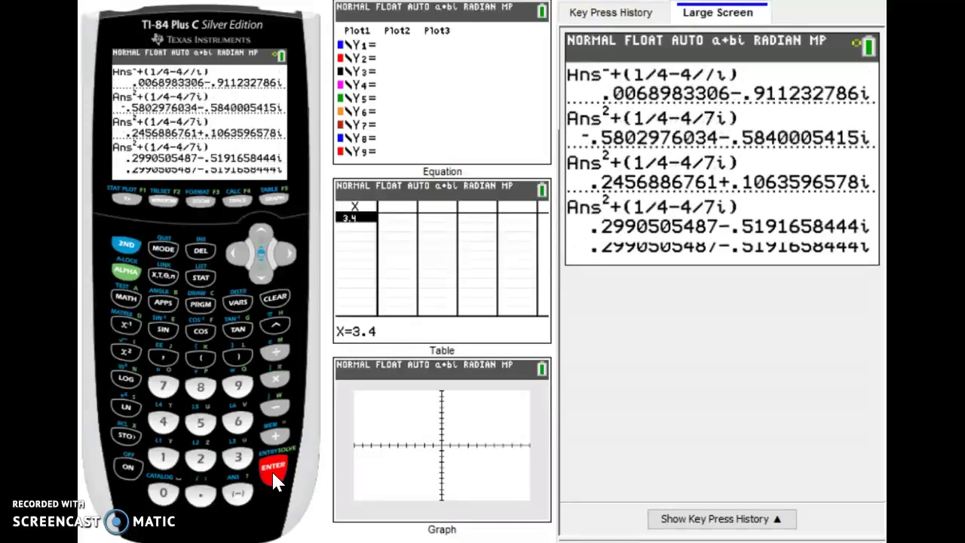
{"action": "left_click", "coordinate": [274, 477]}
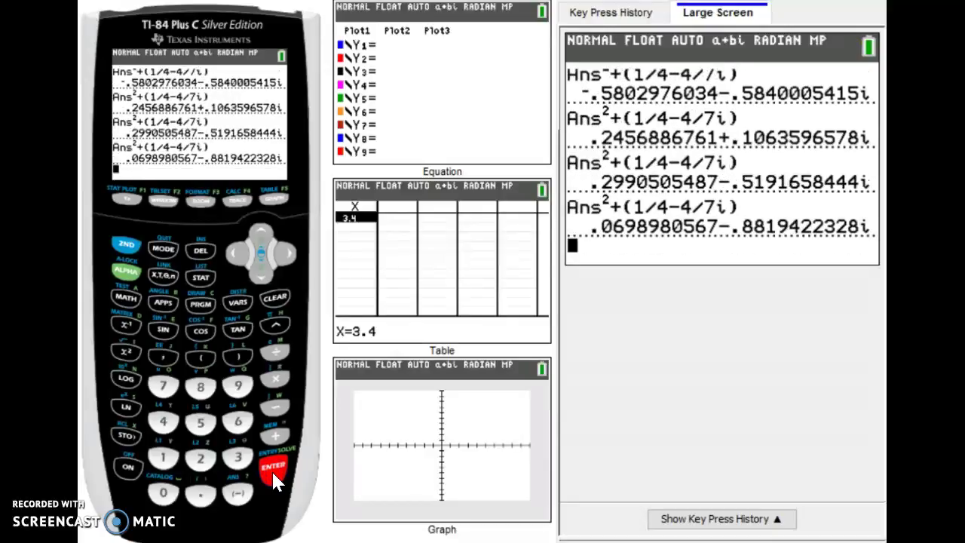
{"action": "left_click", "coordinate": [274, 477]}
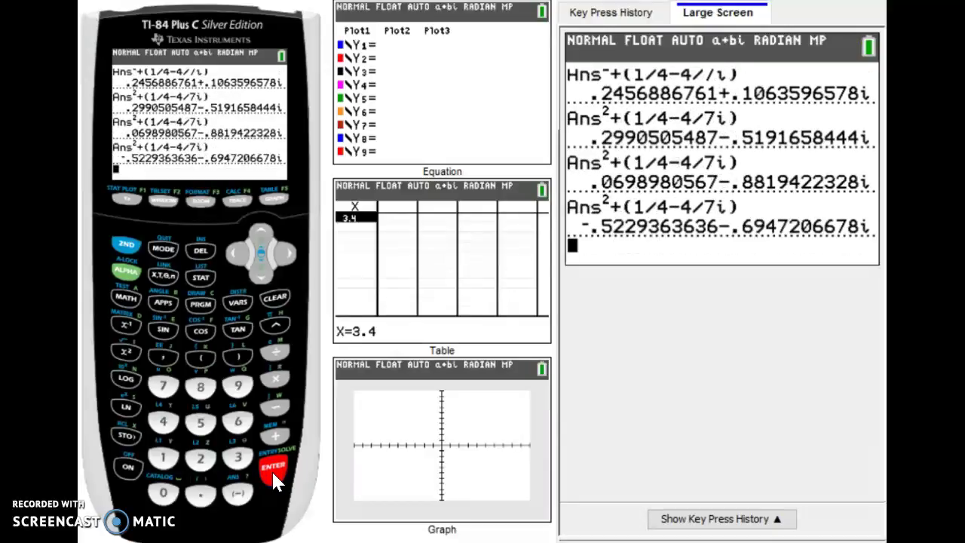
Re-run Ans²+(1/4−4/7i) 21 more times until a result exceeds magnitude 2
{"action": "left_click", "coordinate": [275, 478]}
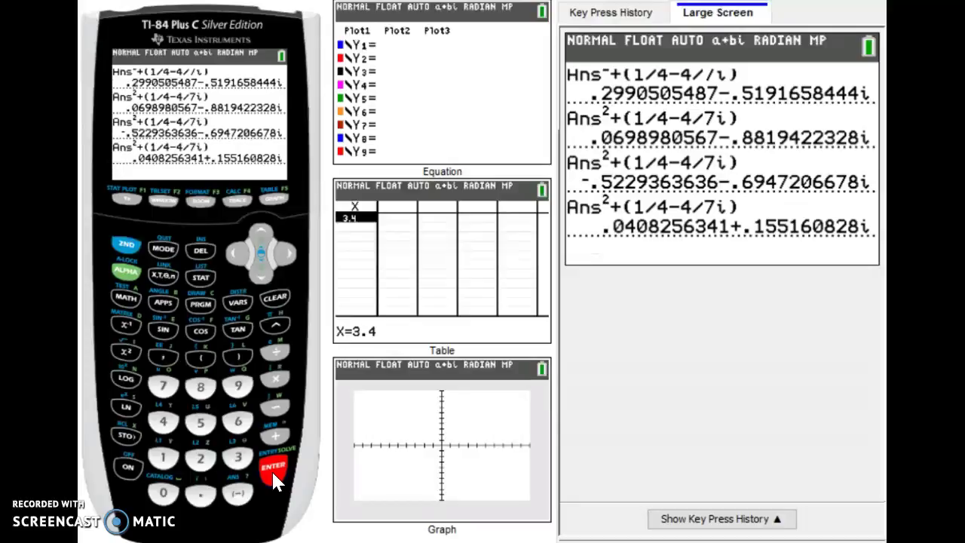
{"action": "left_click", "coordinate": [275, 478]}
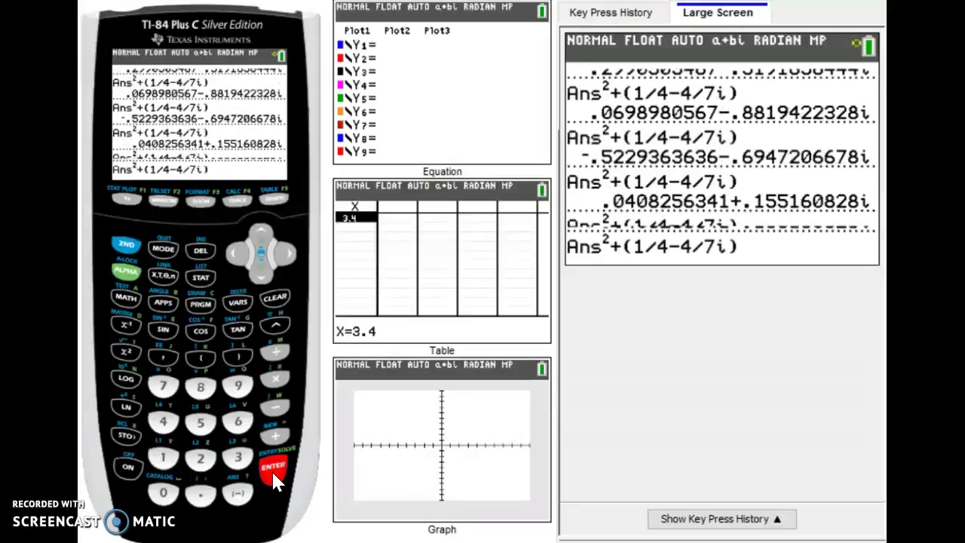
{"action": "left_click", "coordinate": [275, 477]}
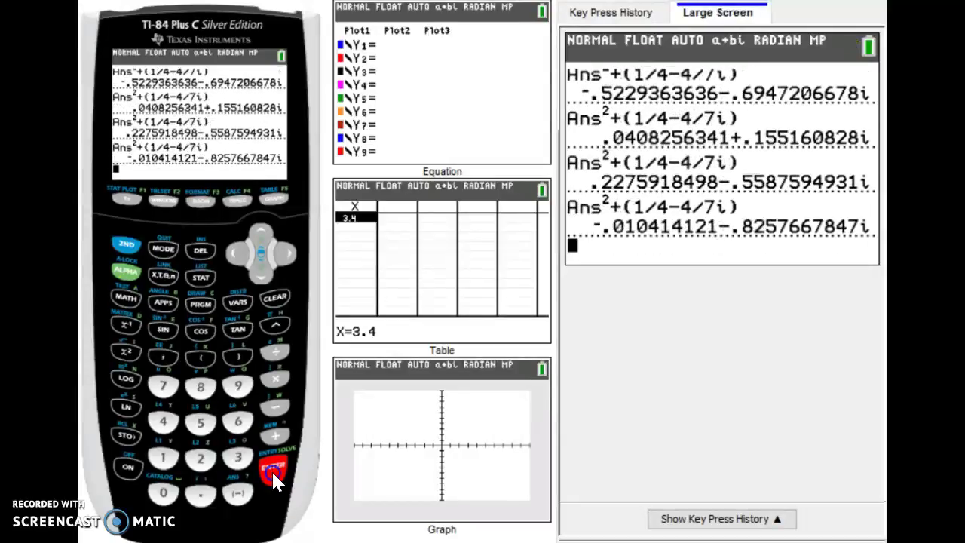
{"action": "left_click", "coordinate": [273, 476]}
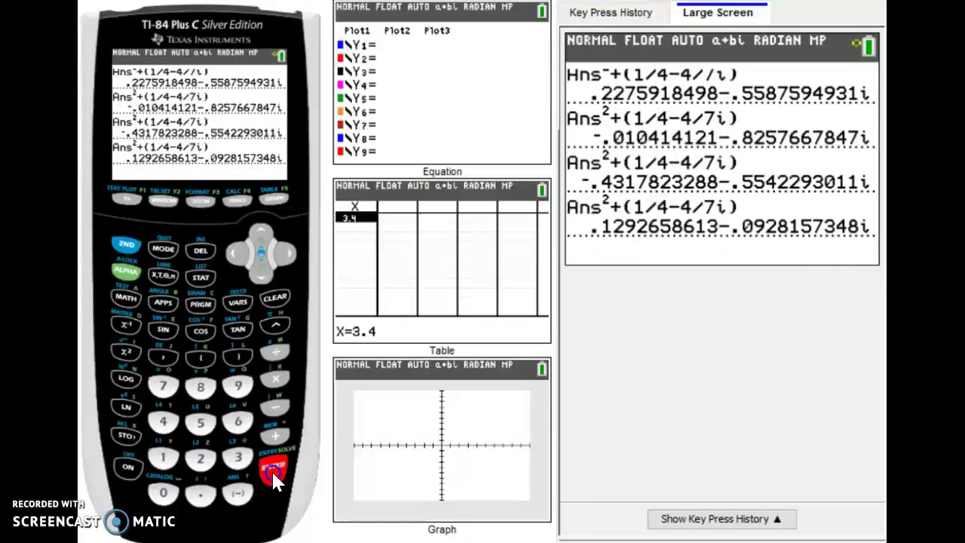
{"action": "left_click", "coordinate": [275, 478]}
{"action": "left_click", "coordinate": [274, 478]}
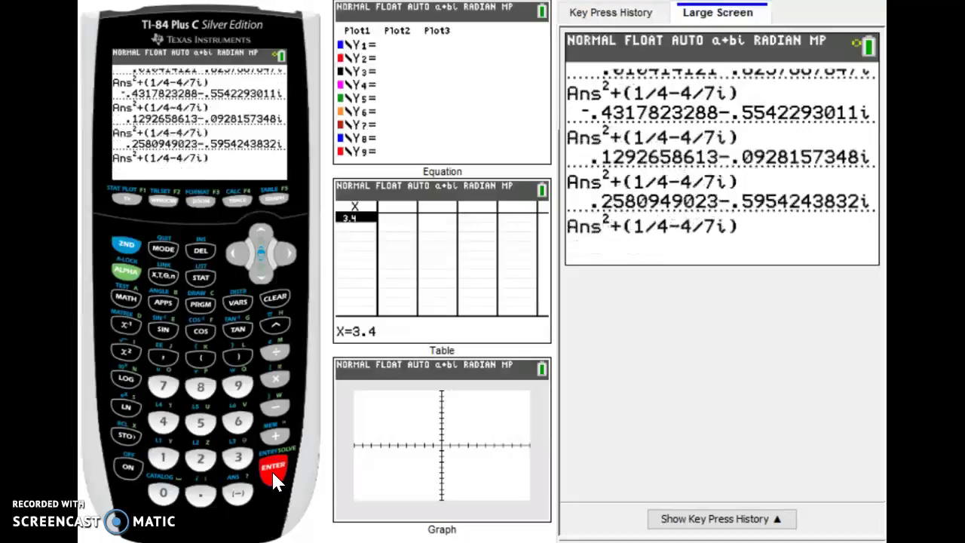
{"action": "left_click", "coordinate": [273, 476]}
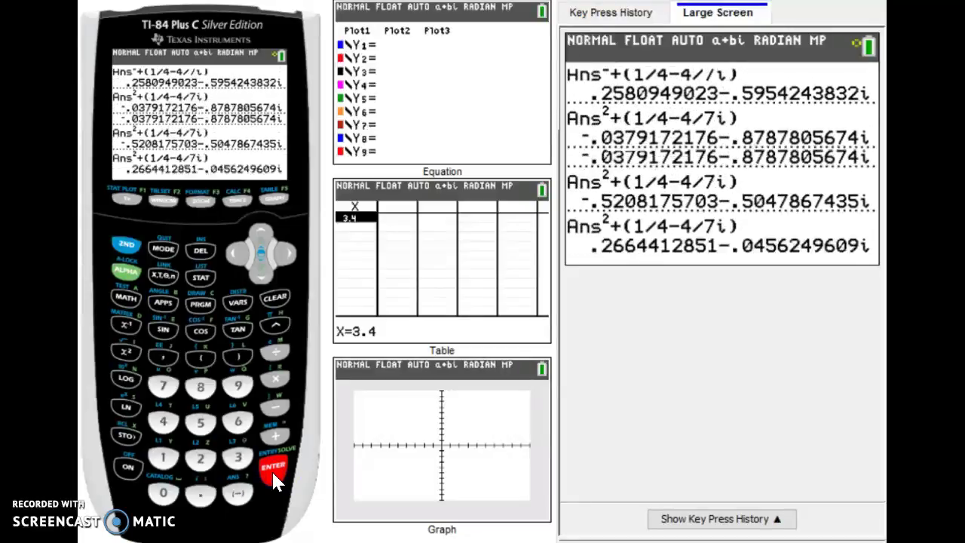
{"action": "left_click", "coordinate": [273, 478]}
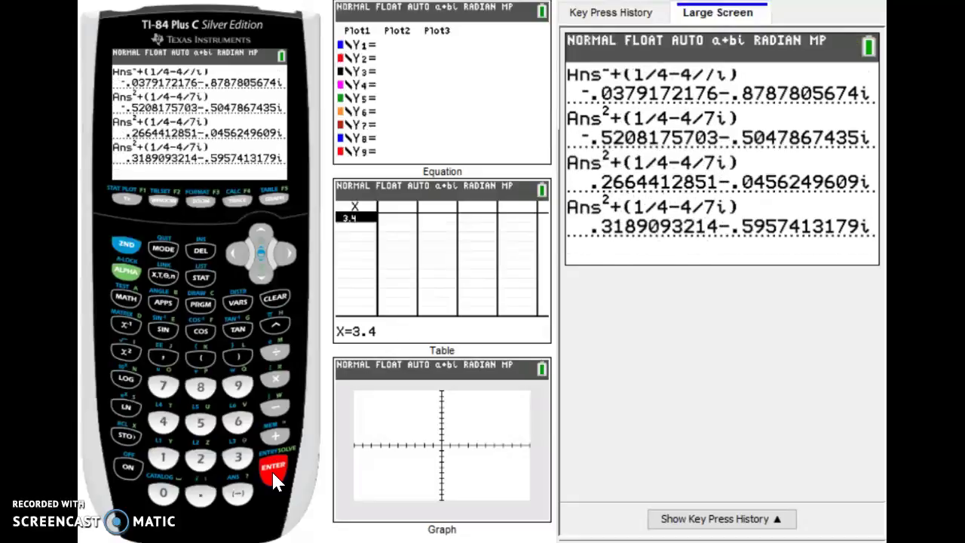
{"action": "left_click", "coordinate": [275, 478]}
{"action": "left_click", "coordinate": [274, 478]}
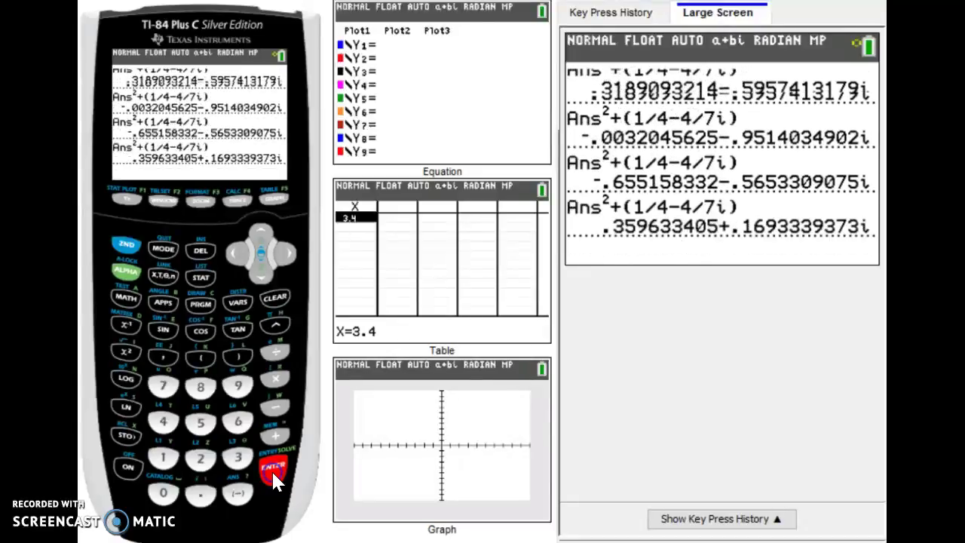
{"action": "left_click", "coordinate": [274, 477]}
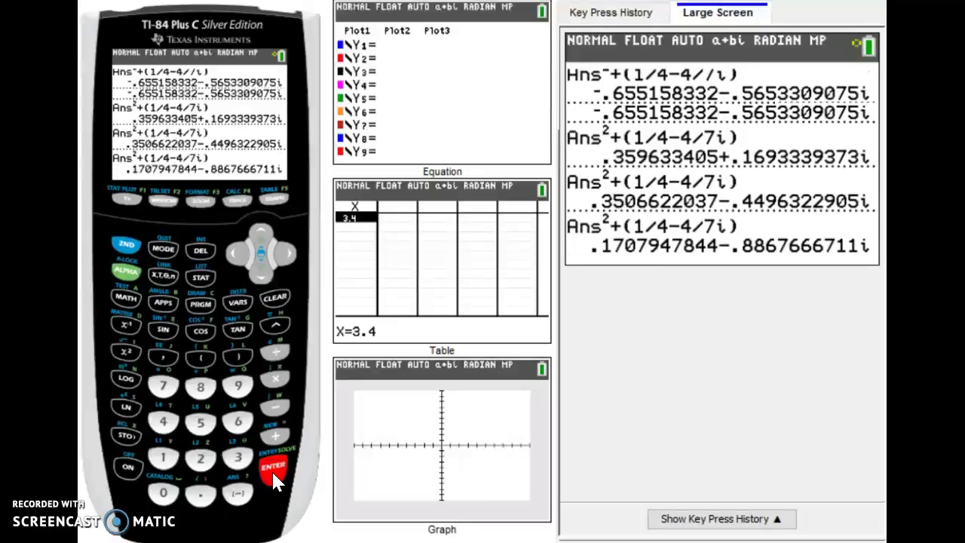
{"action": "left_click", "coordinate": [275, 477]}
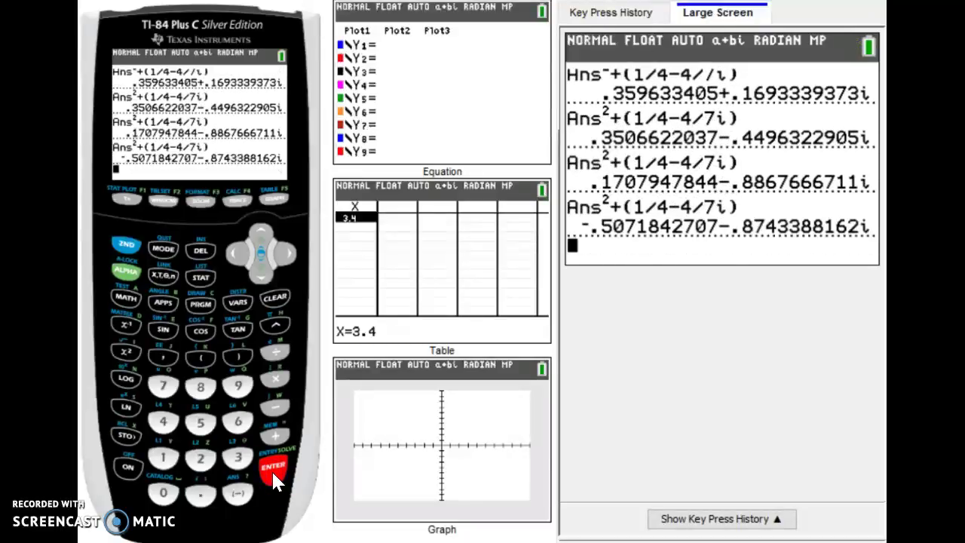
{"action": "left_click", "coordinate": [274, 478]}
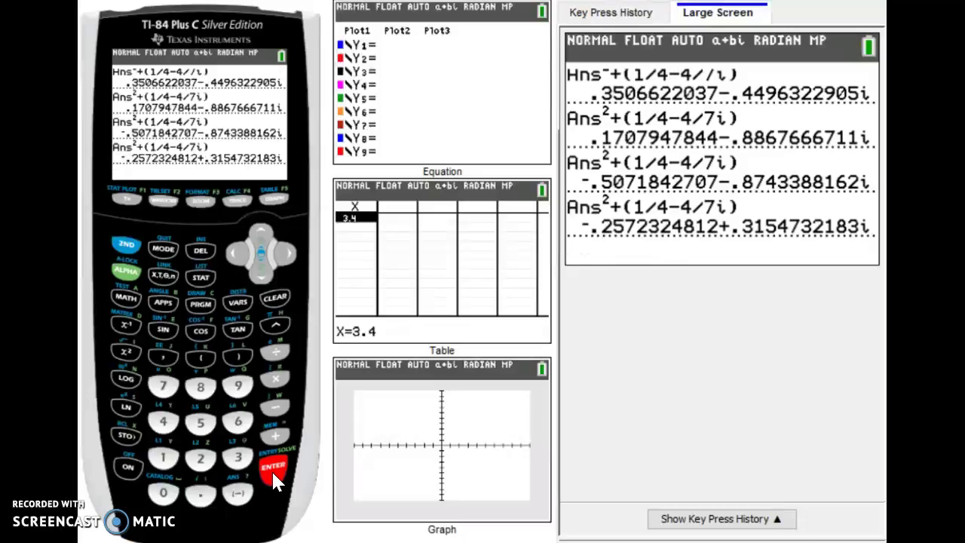
{"action": "left_click", "coordinate": [274, 478]}
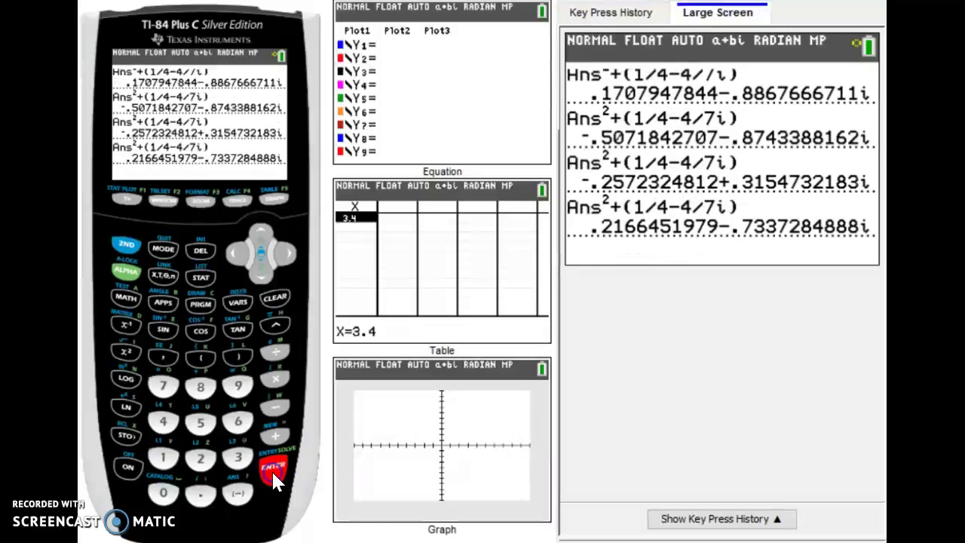
{"action": "left_click", "coordinate": [275, 477]}
{"action": "left_click", "coordinate": [275, 478]}
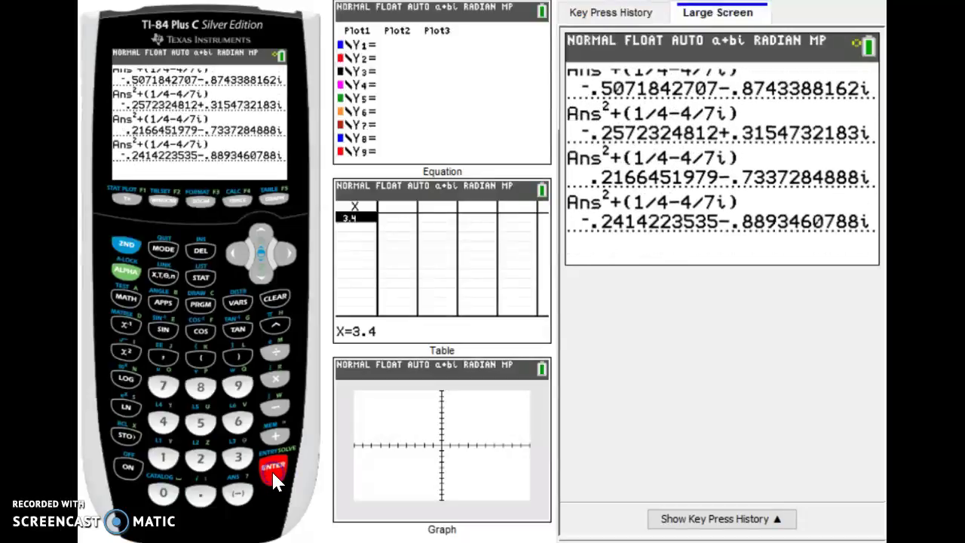
{"action": "left_click", "coordinate": [274, 478]}
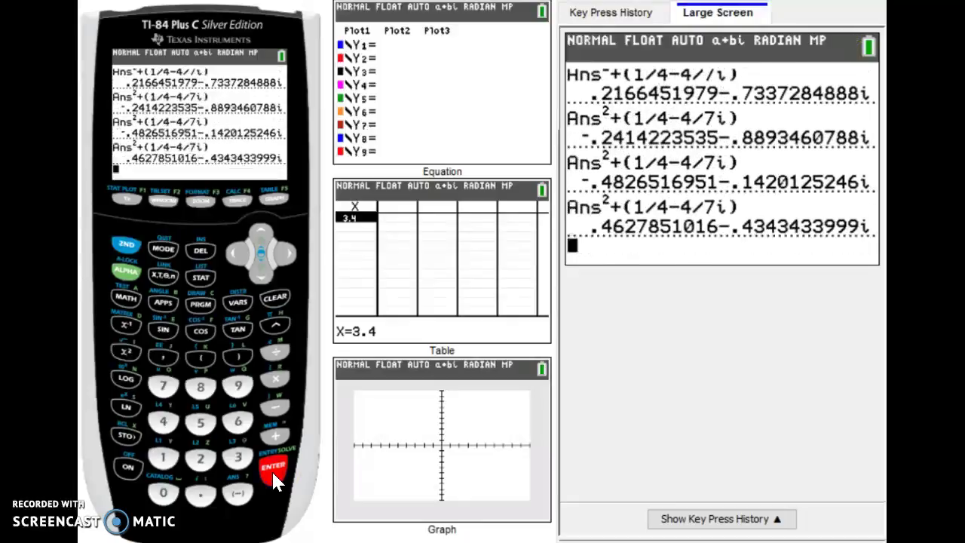
{"action": "left_click", "coordinate": [274, 478]}
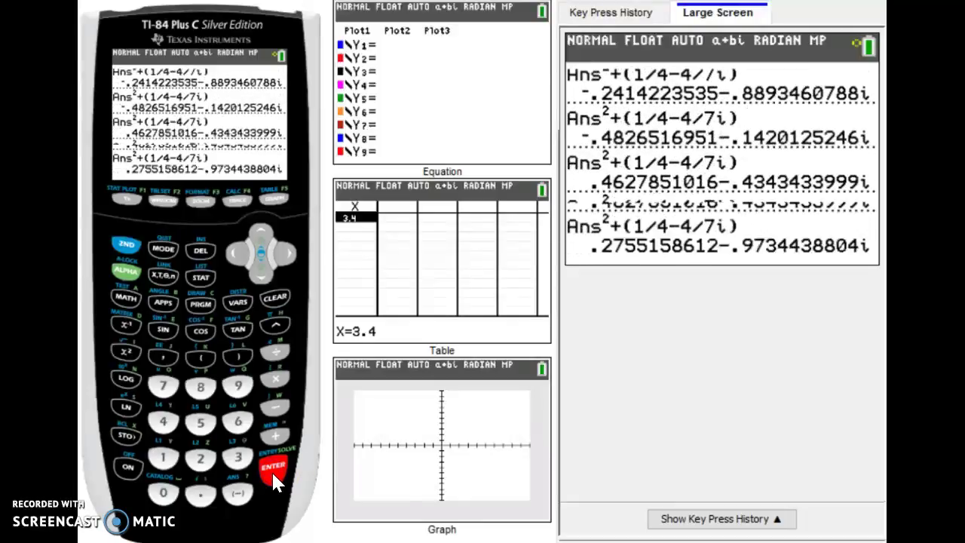
{"action": "left_click", "coordinate": [274, 478]}
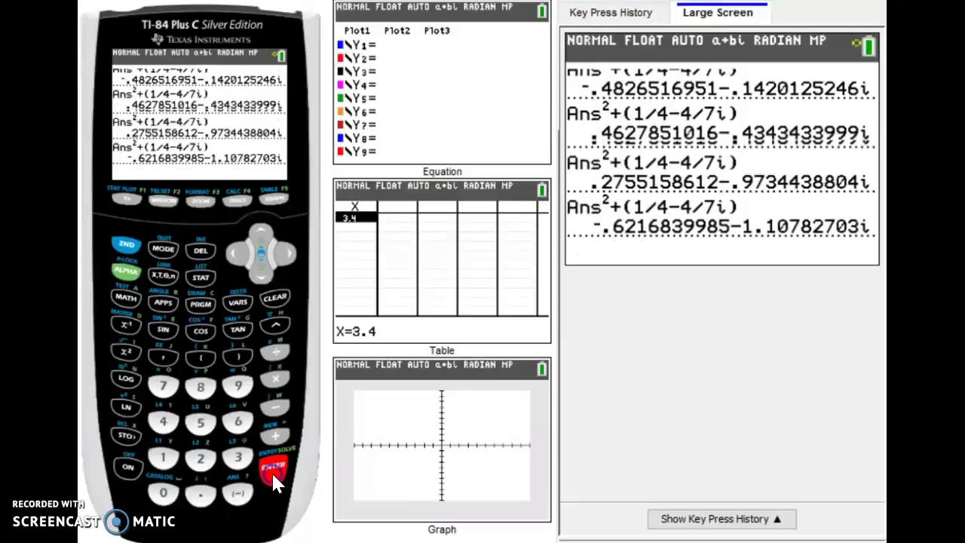
{"action": "left_click", "coordinate": [275, 478]}
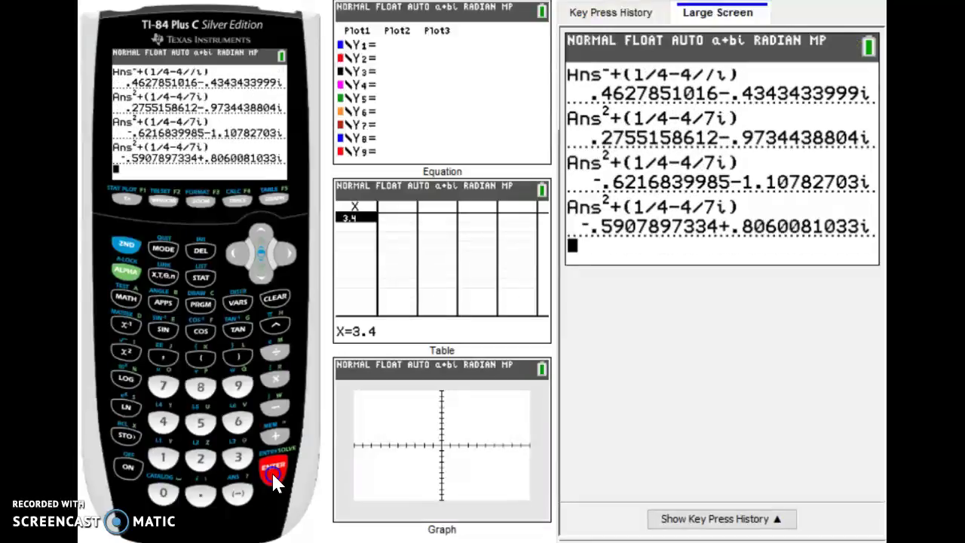
{"action": "left_click", "coordinate": [274, 478]}
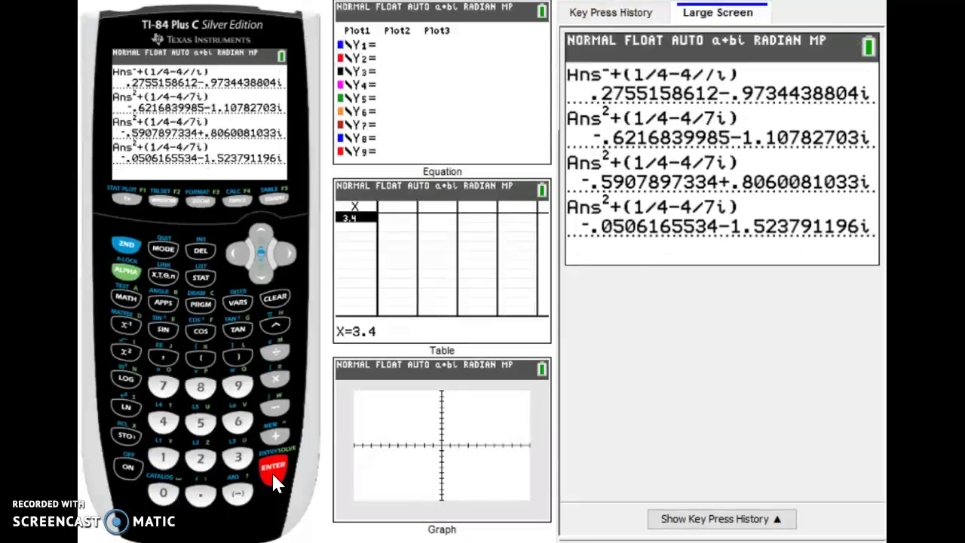
Iterate five more times as values escape to -62068.05591+156794.7276i
{"action": "left_click", "coordinate": [272, 475]}
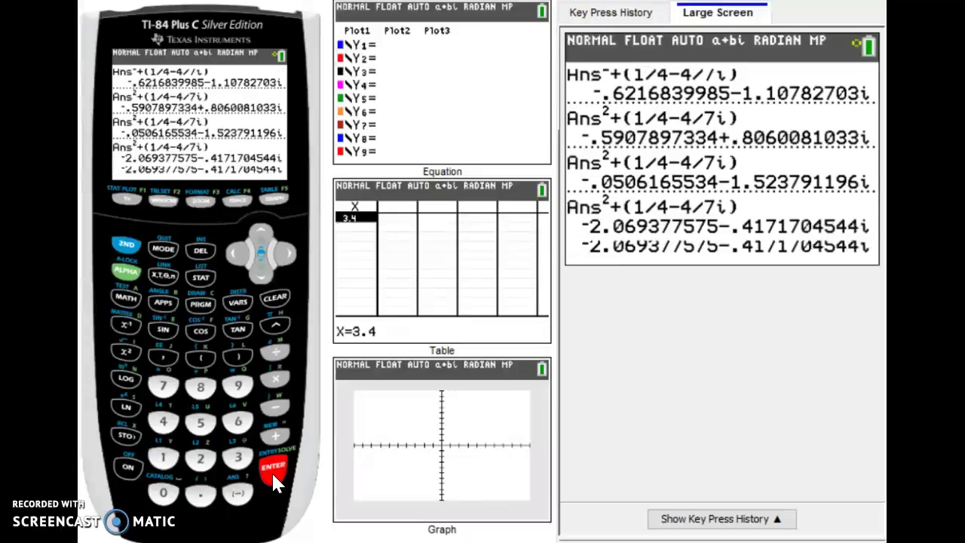
{"action": "left_click", "coordinate": [272, 474]}
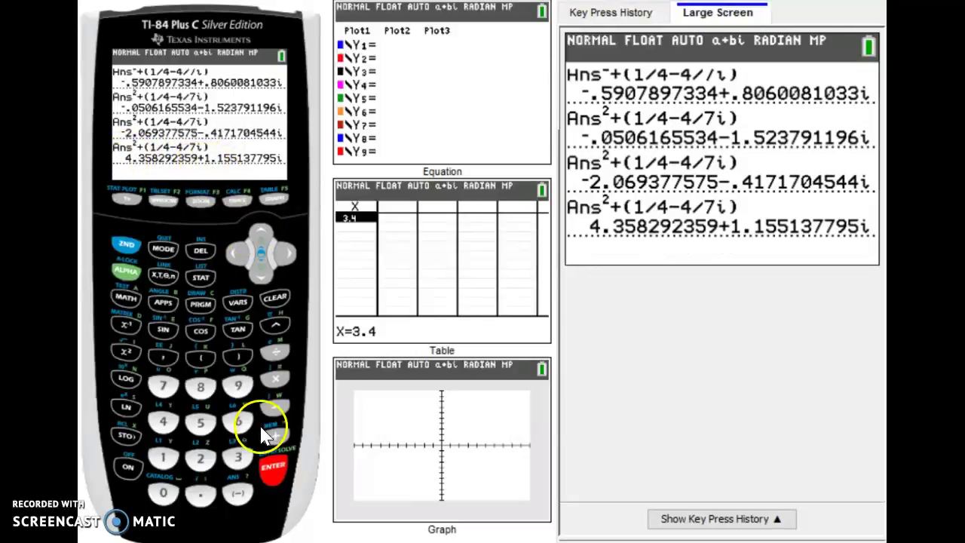
{"action": "left_click", "coordinate": [272, 473]}
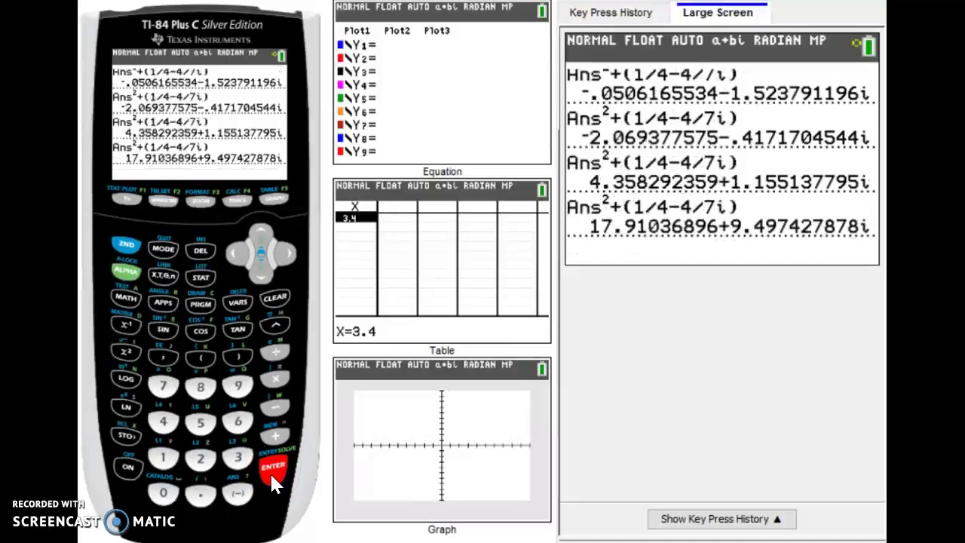
{"action": "left_click", "coordinate": [272, 473]}
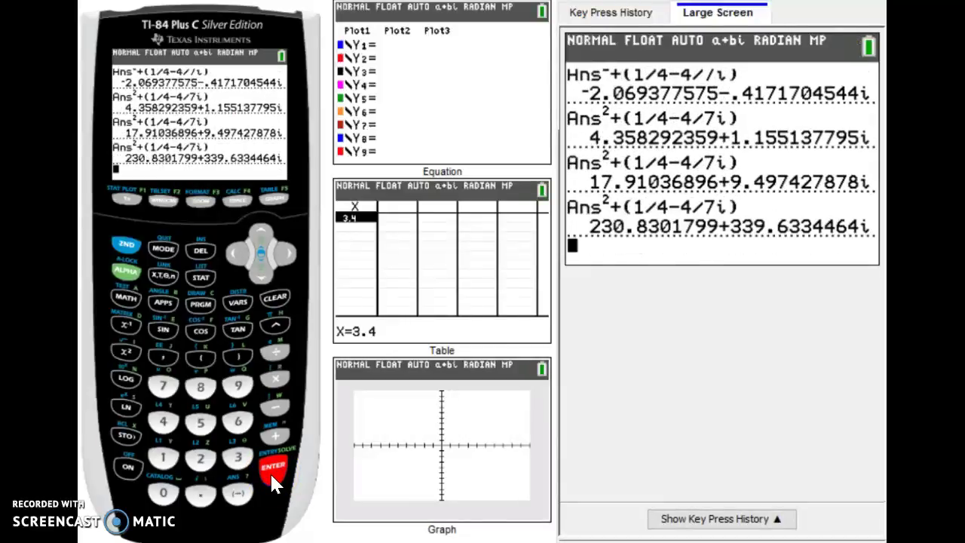
{"action": "left_click", "coordinate": [272, 473]}
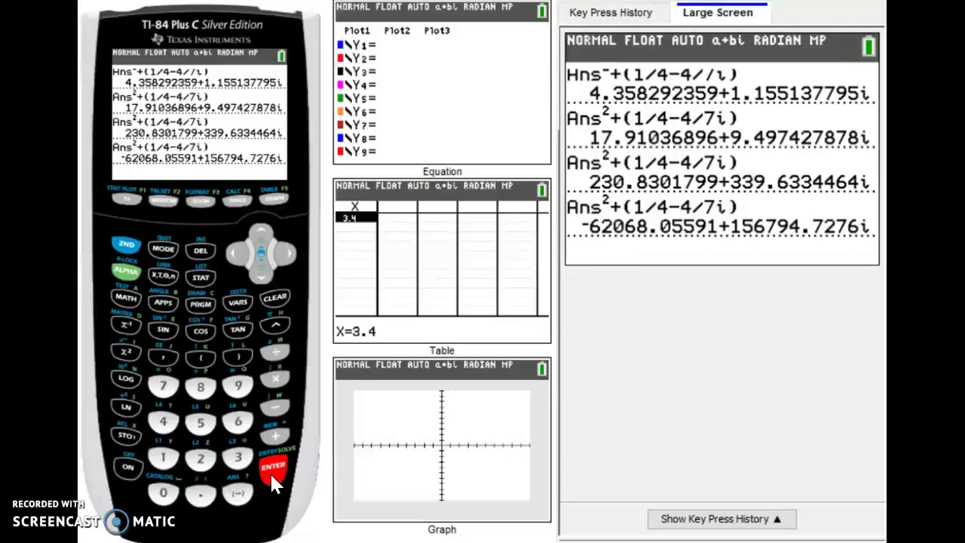